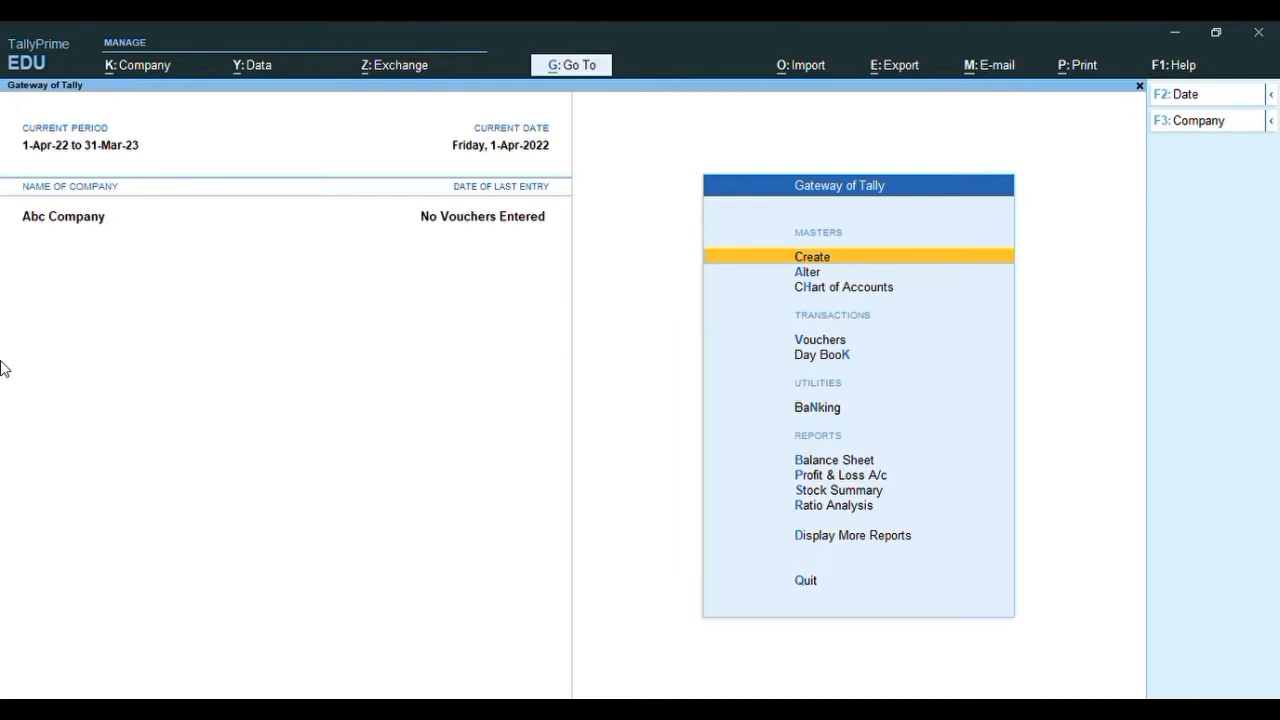
Start creating a master and expand the list of masters to include all additional and inactive types
key(Return)
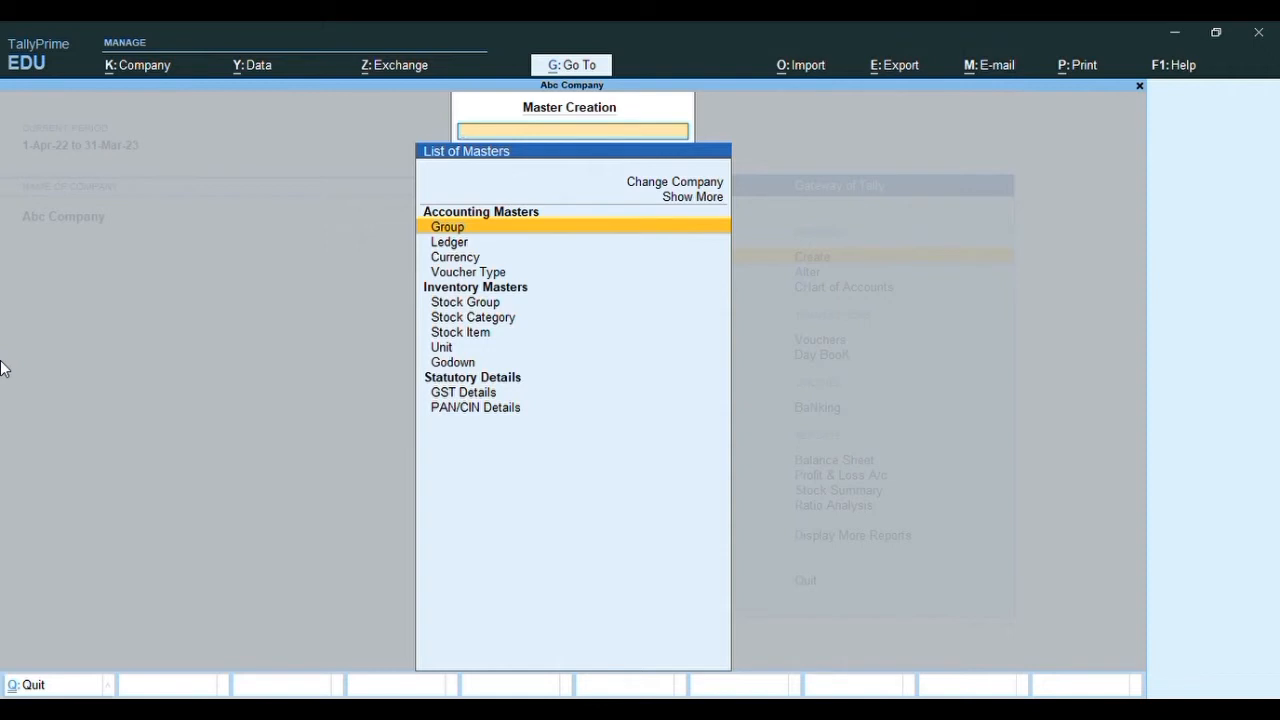
key(Up)
key(Return)
key(Down)
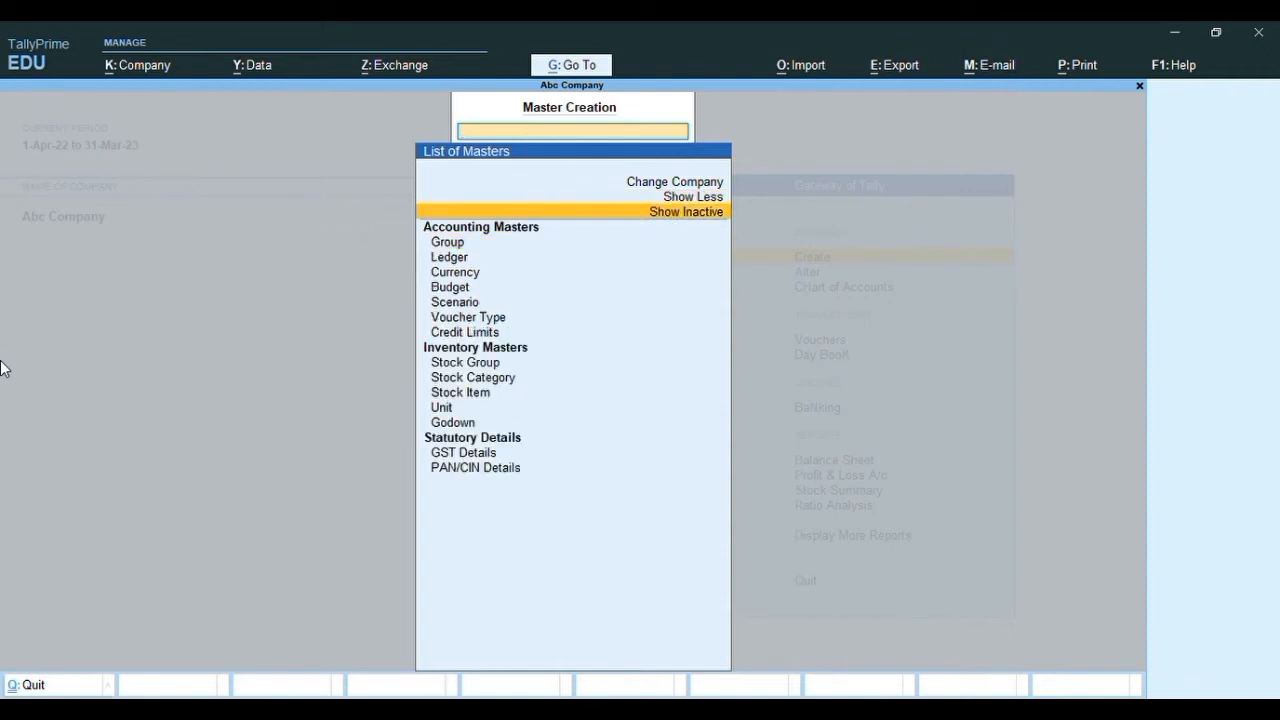
key(Return)
Choose Cost Centre as the master to create and enable the Cost Centres feature for the company
key(Down)
key(Down)
key(Down)
key(Down)
key(Down)
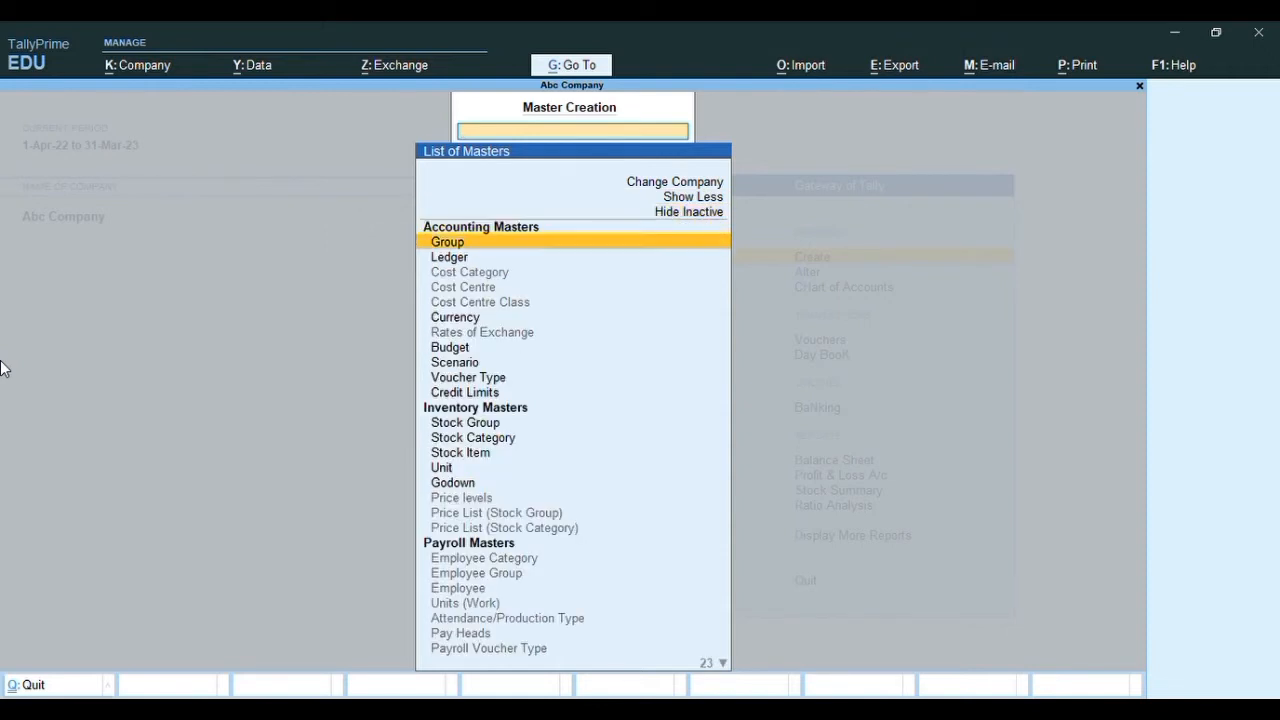
key(Return)
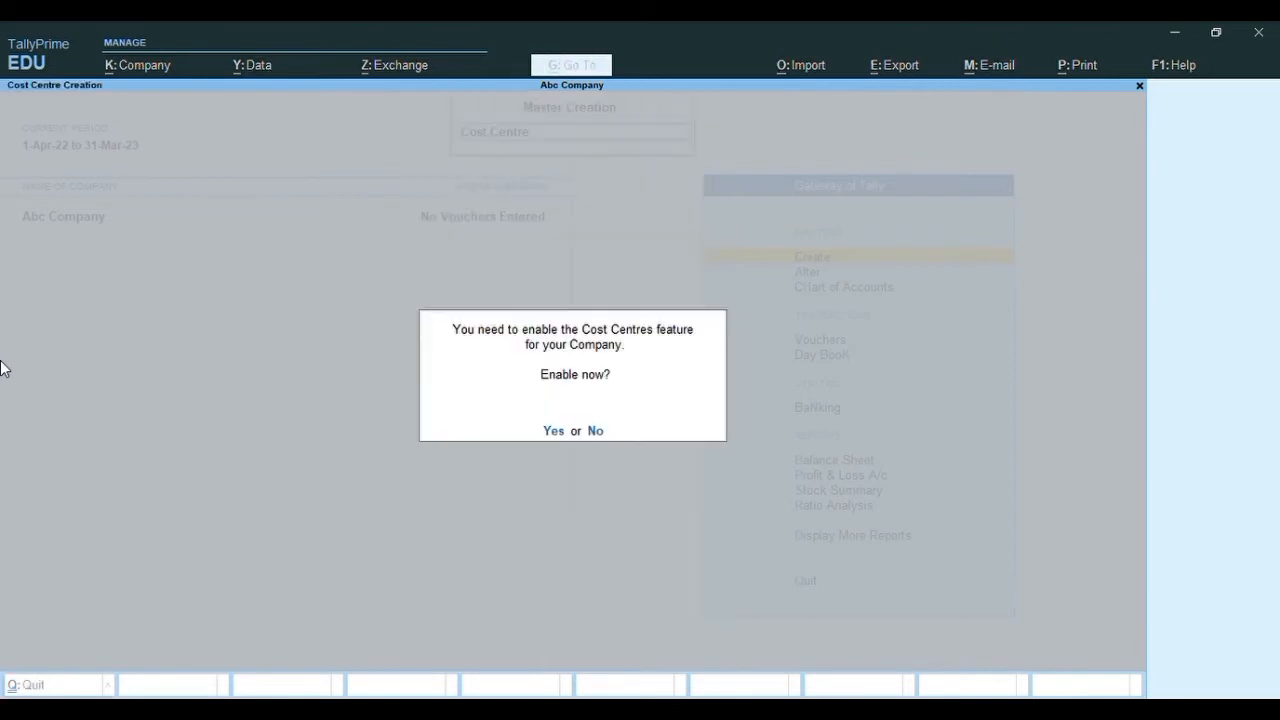
key(y)
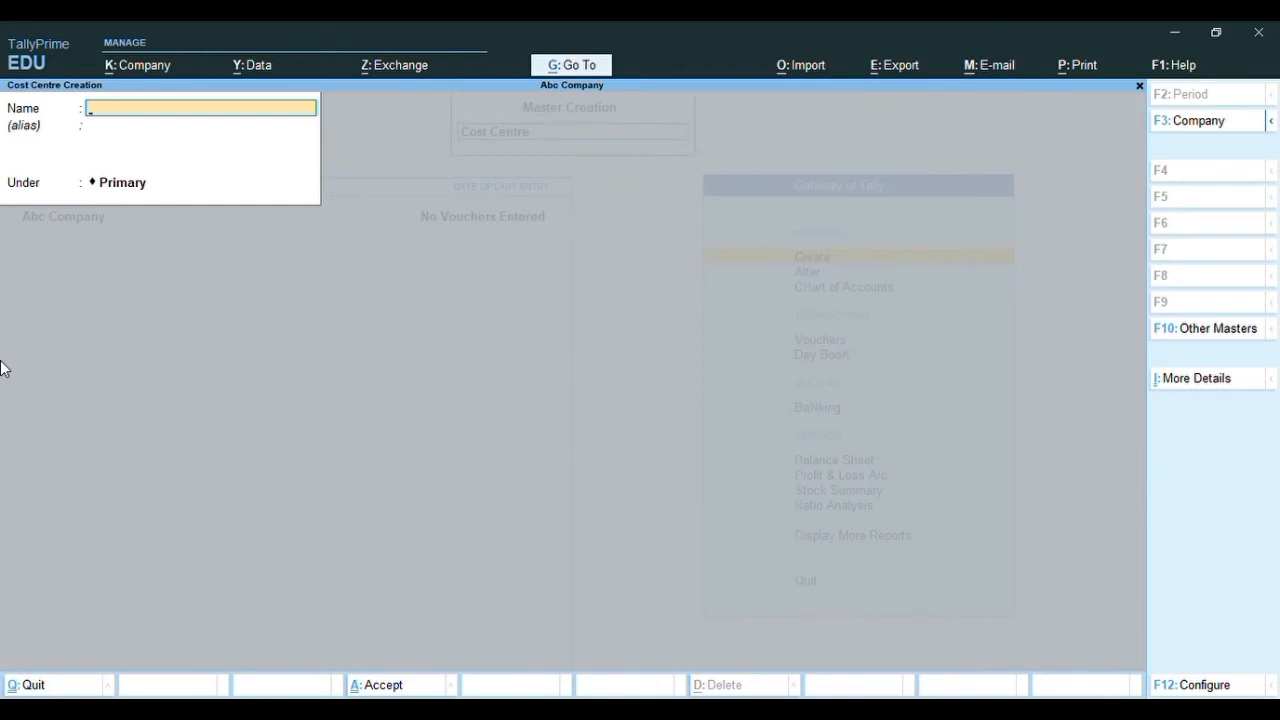
Create a cost centre named Office under Primary
text(Office)
key(Return)
key(Return)
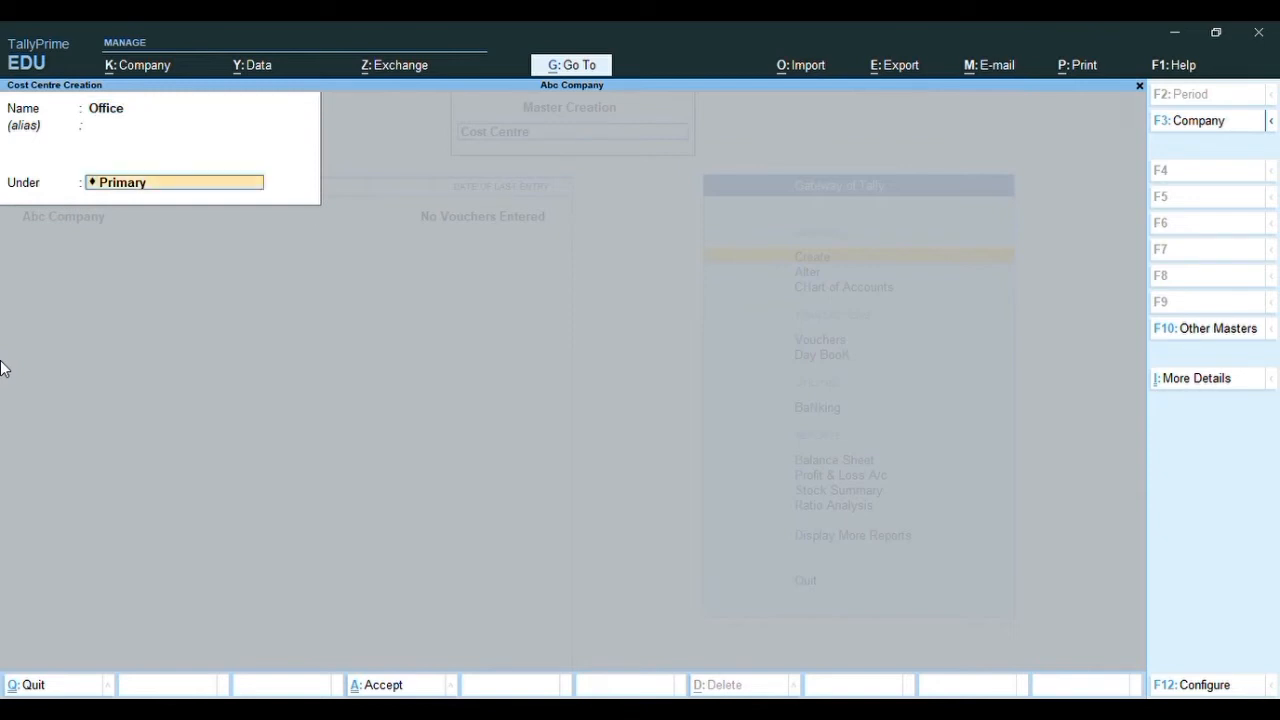
key(Return)
key(Return)
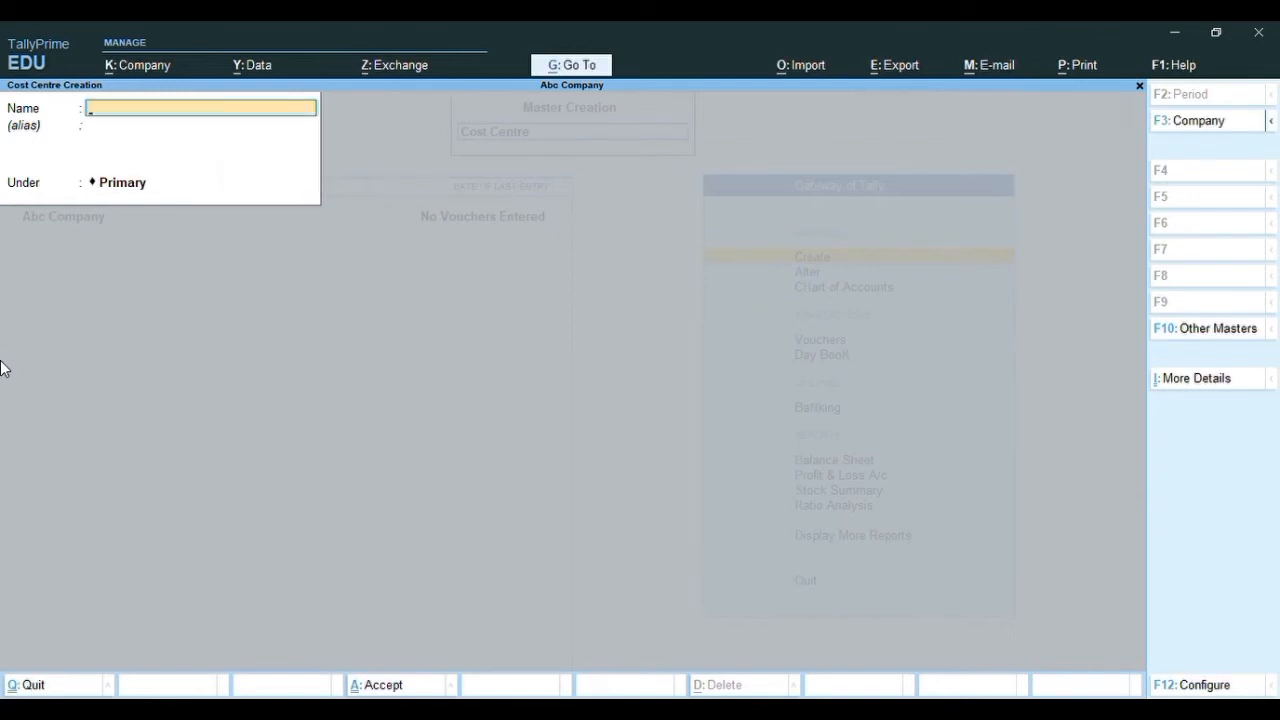
Create a cost centre named Godown Exp under Primary and return to the Gateway of Tally
text(Godown Exp)
key(Return)
key(Return)
key(Return)
key(Escape)
key(y)
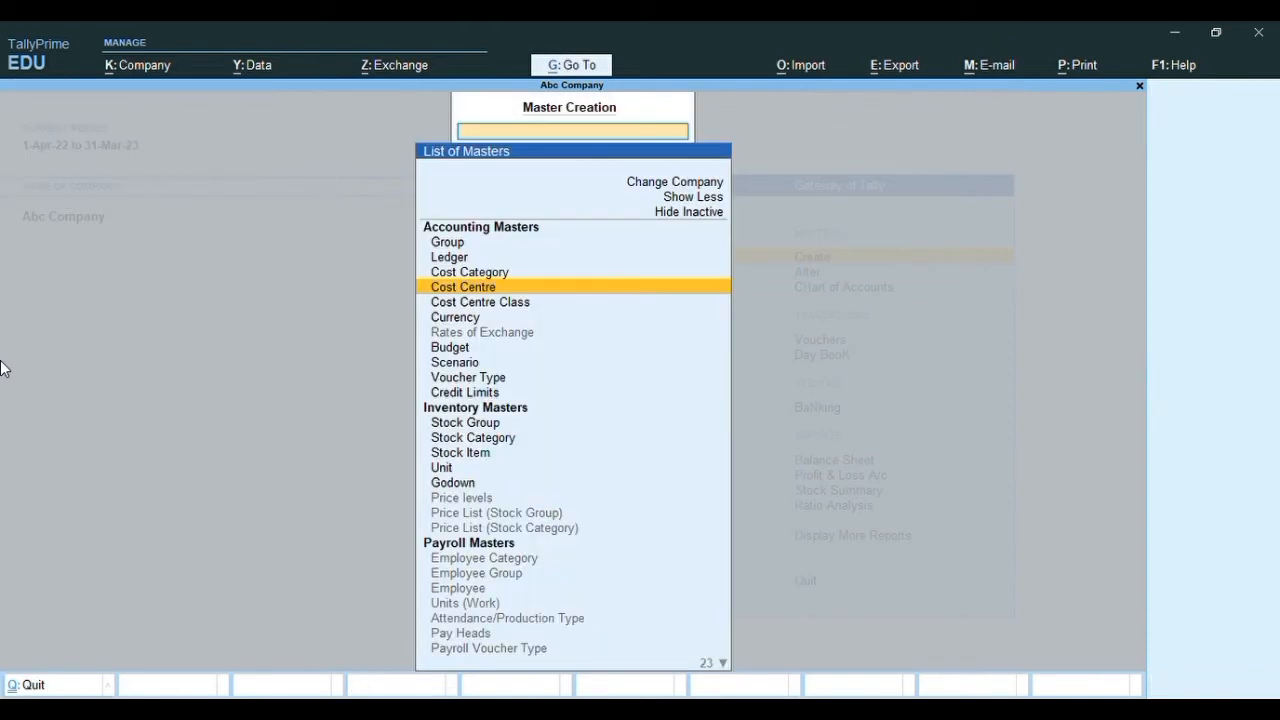
key(Escape)
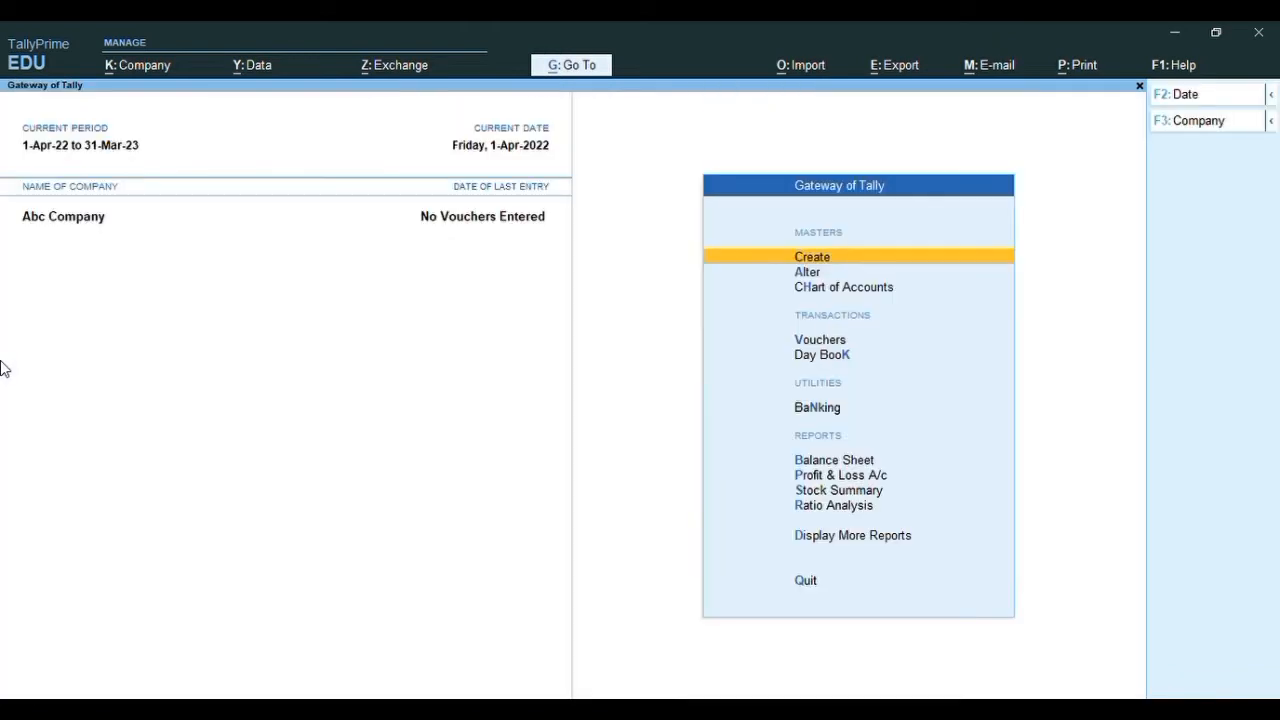
Start a new payment voucher
key(Down)
key(Down)
key(Down)
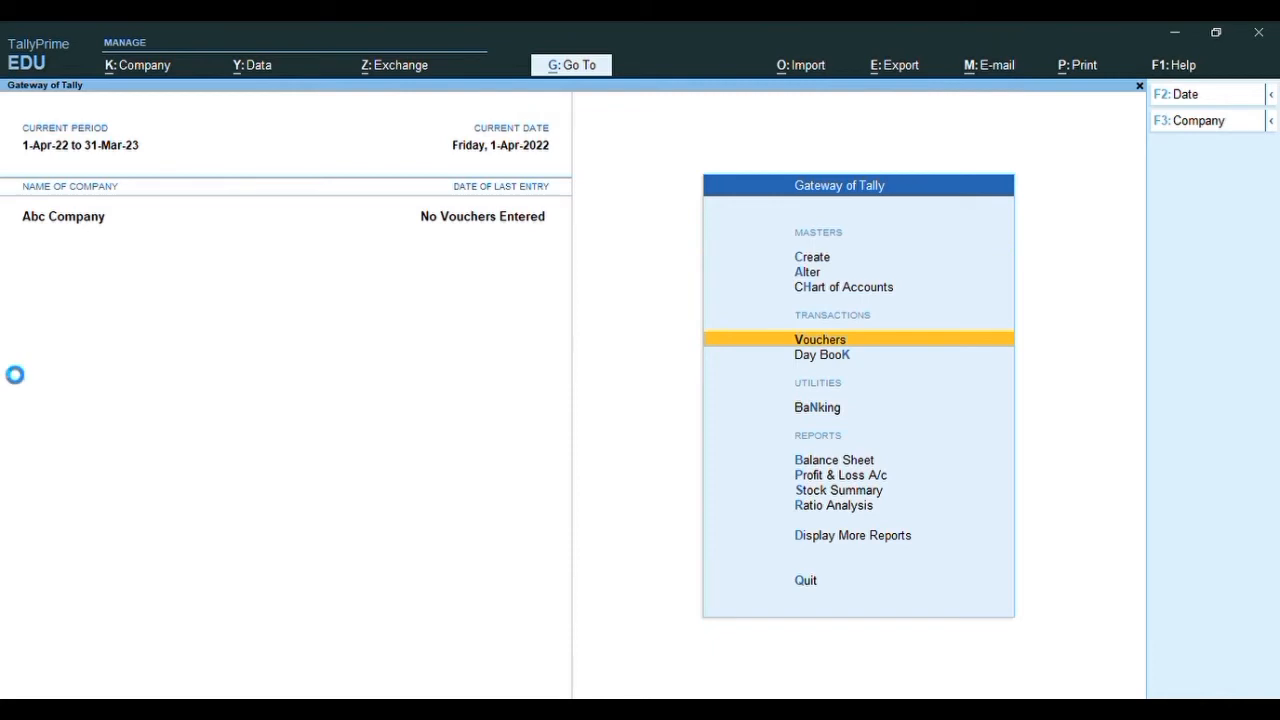
key(Return)
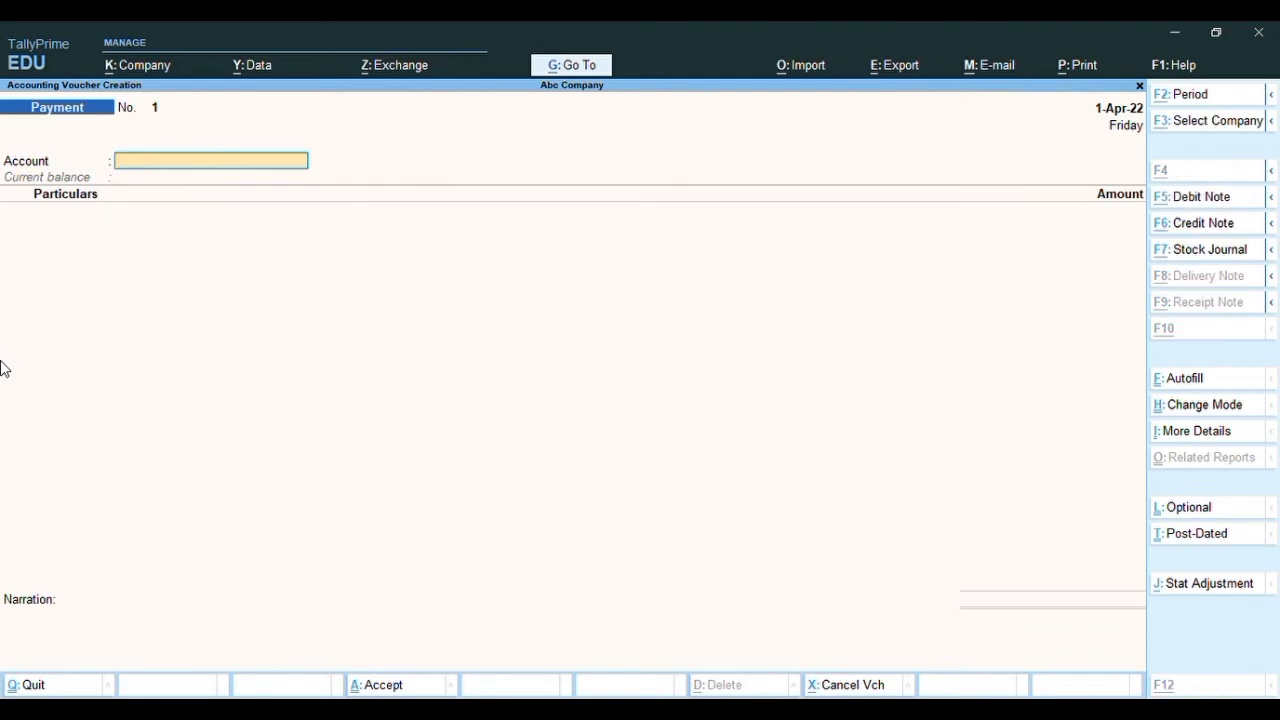
key(alt+c)
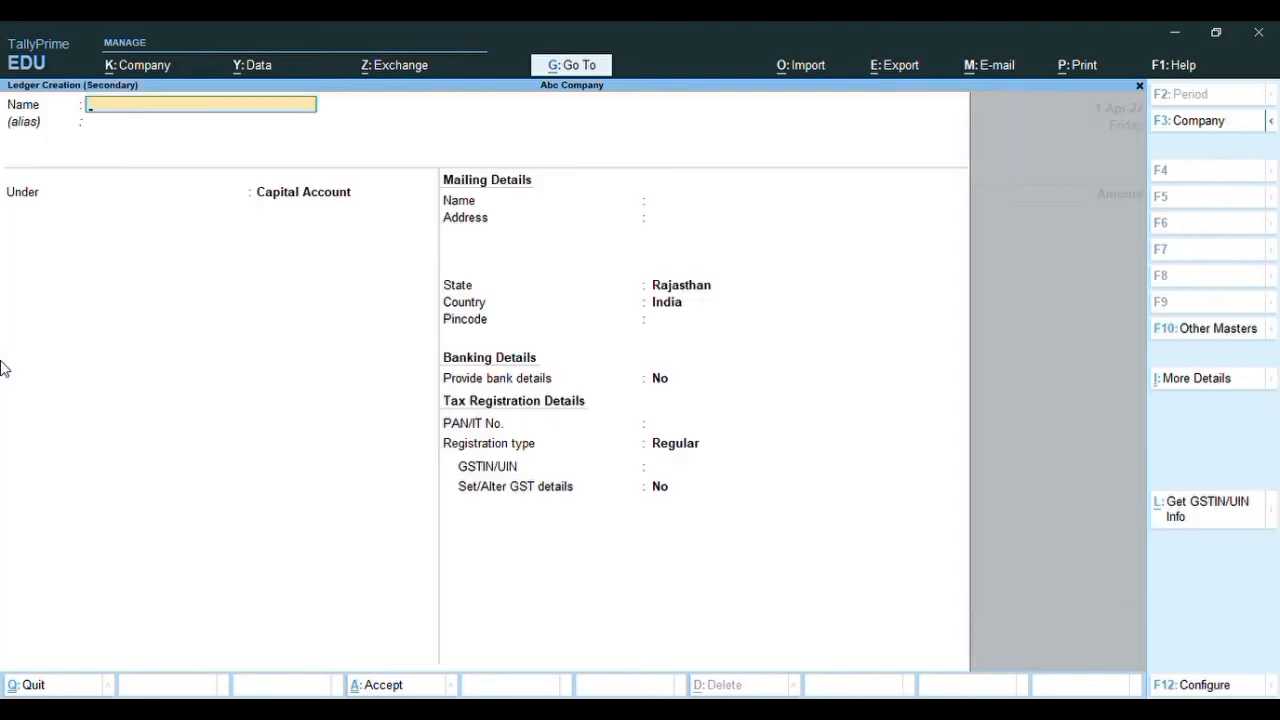
key(Escape)
key(Return)
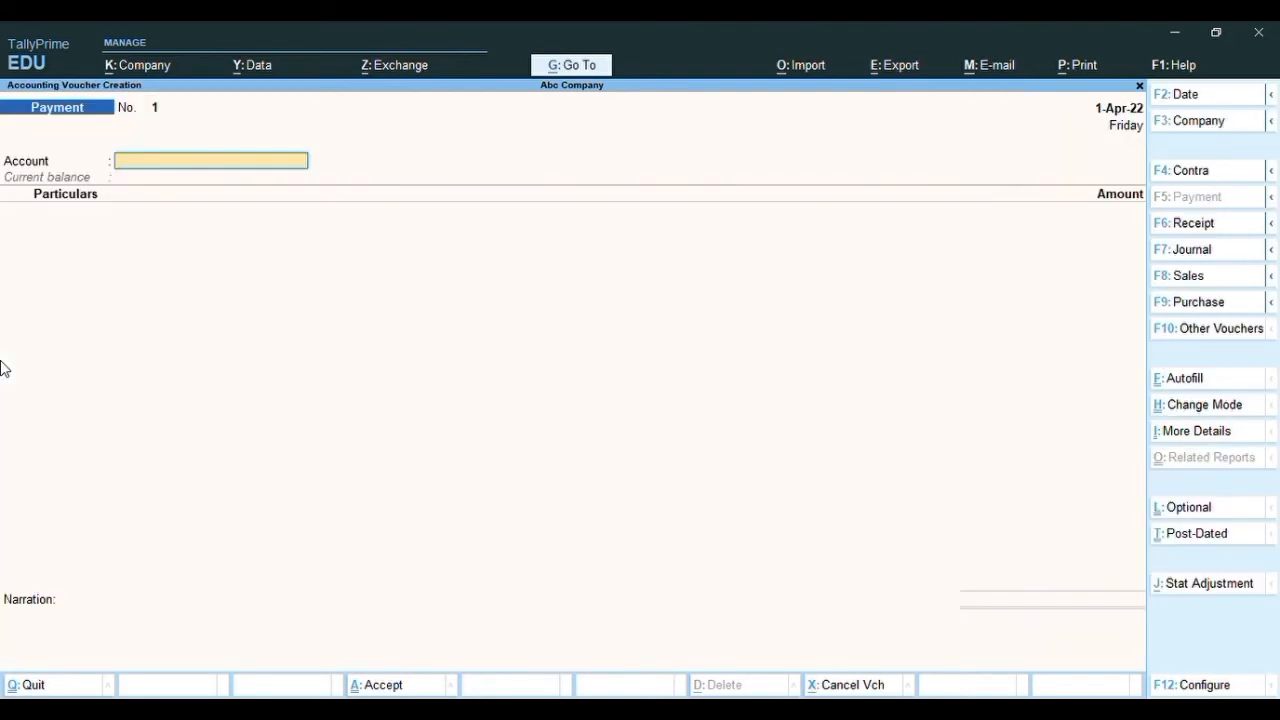
Set the payment voucher's account to Cash
text(Cas)
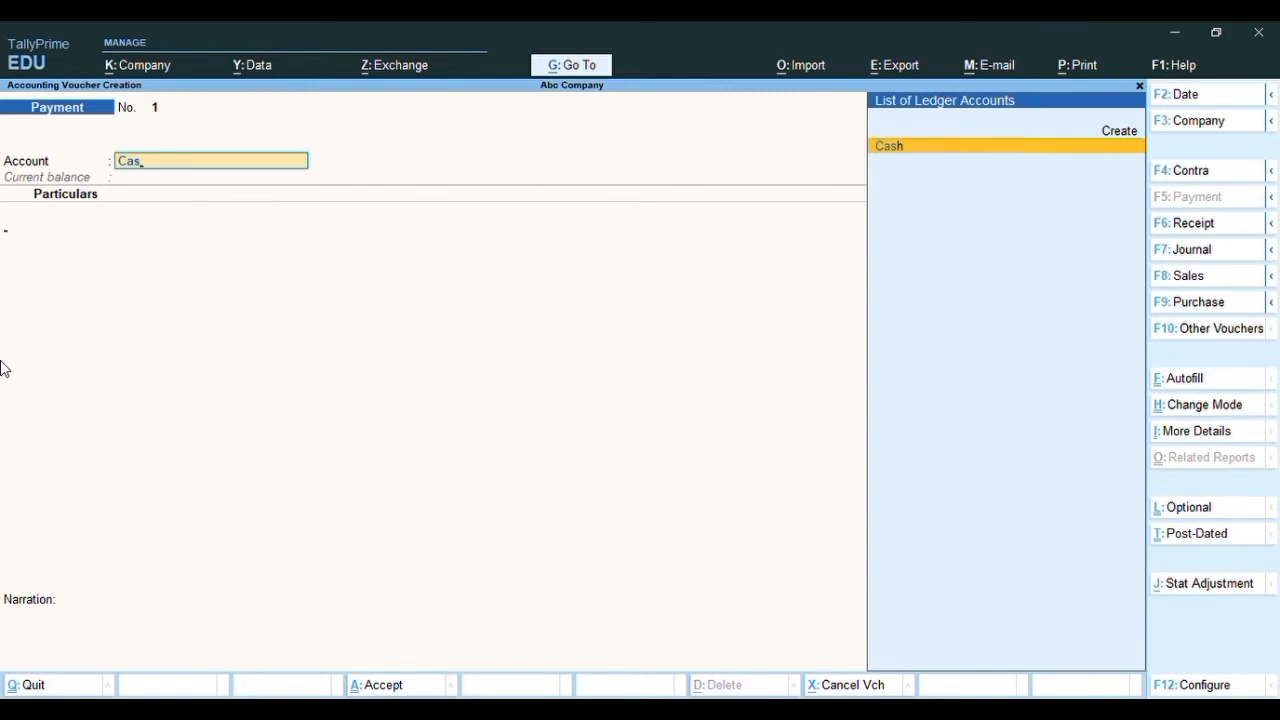
key(Return)
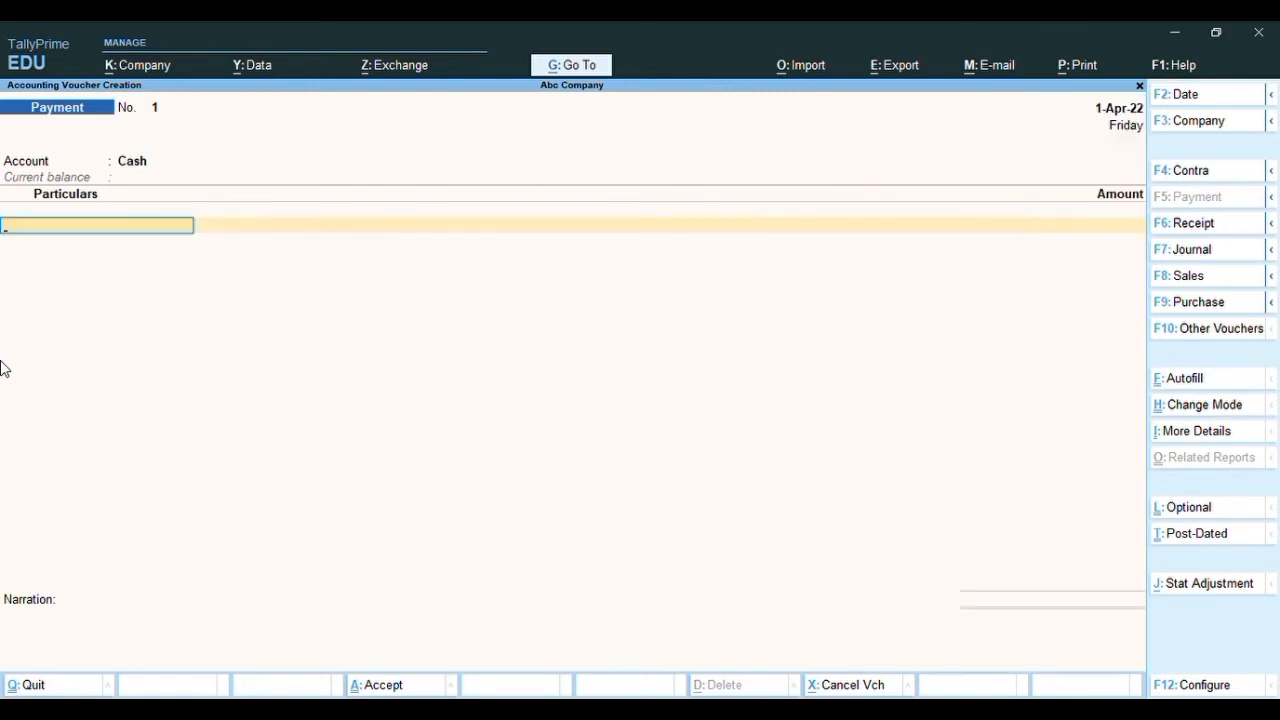
Create a ledger named Rent Exp. under Indirect Expenses from the particulars line, with ledger type Not Applicable and default GST details
key(alt+c)
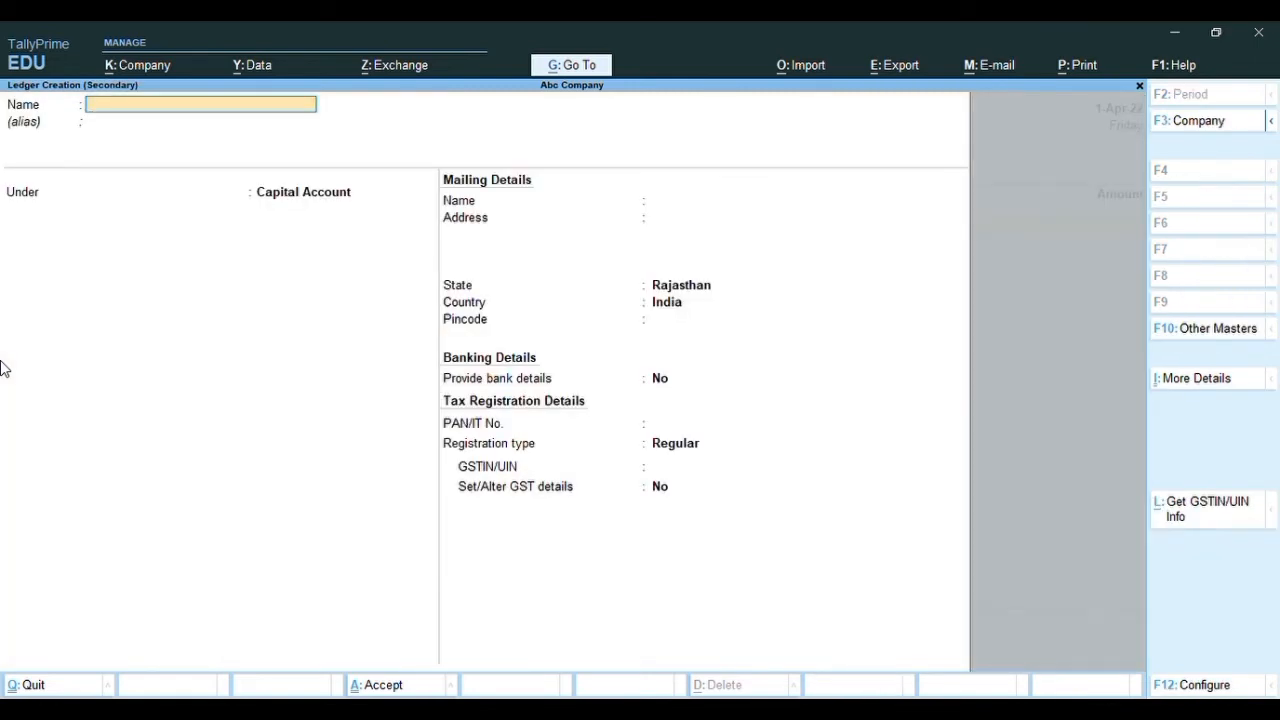
text(Rent Exp.)
key(Return)
key(Return)
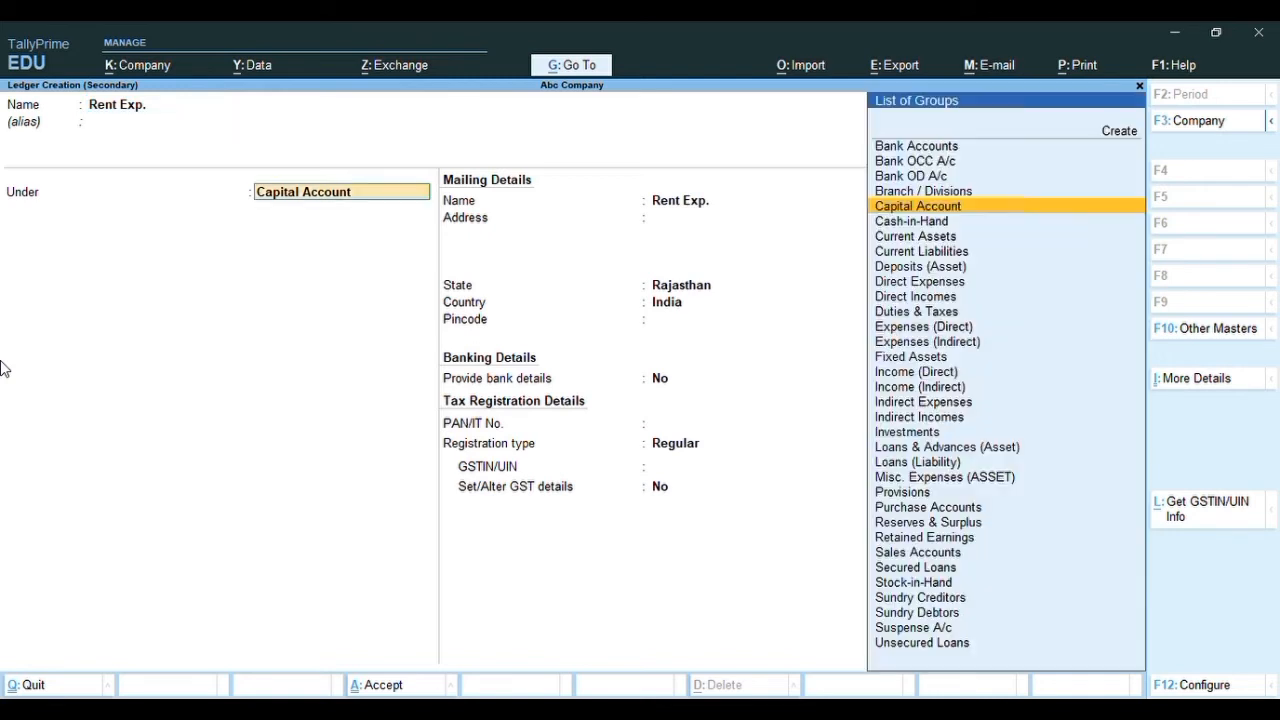
text(In)
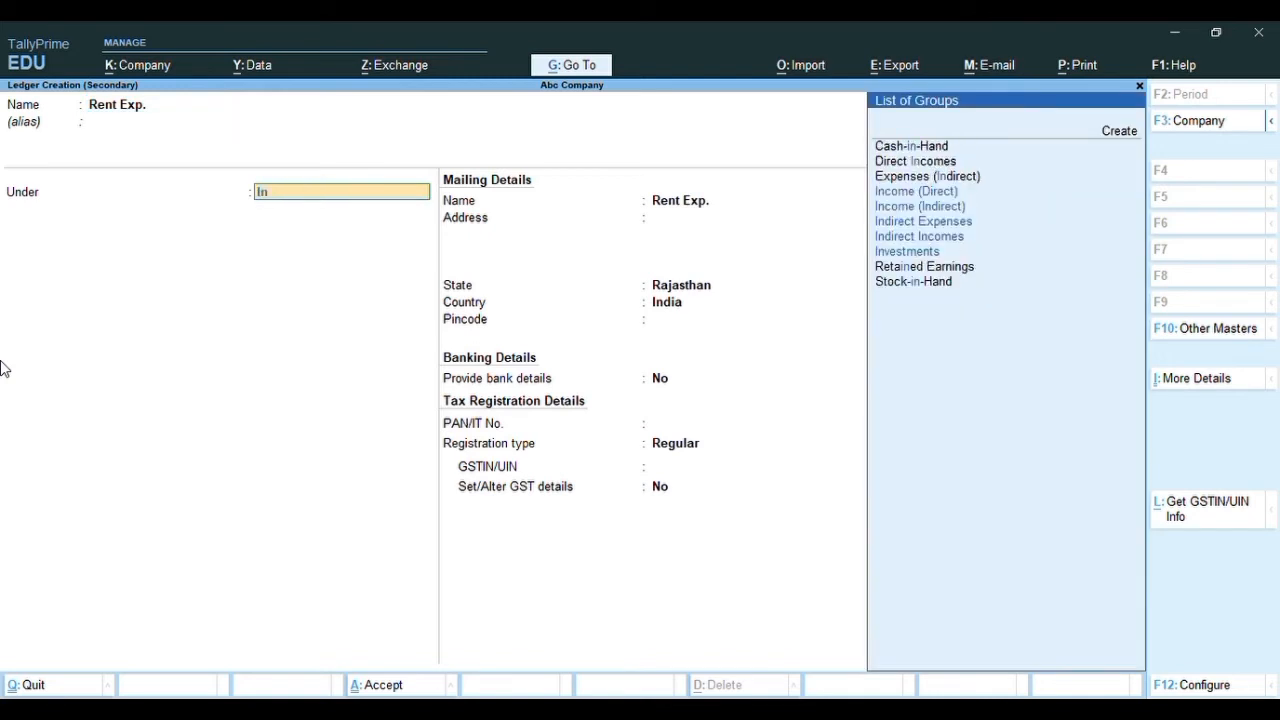
key(Down)
key(Down)
key(Down)
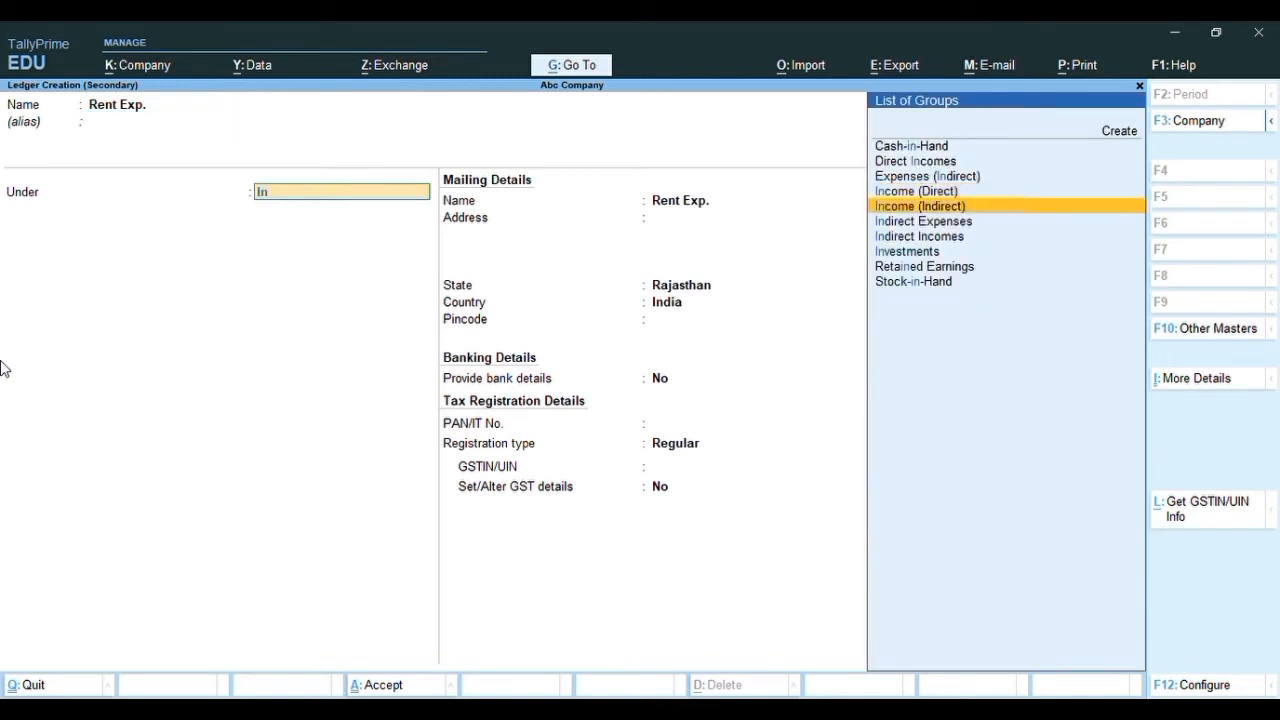
key(Return)
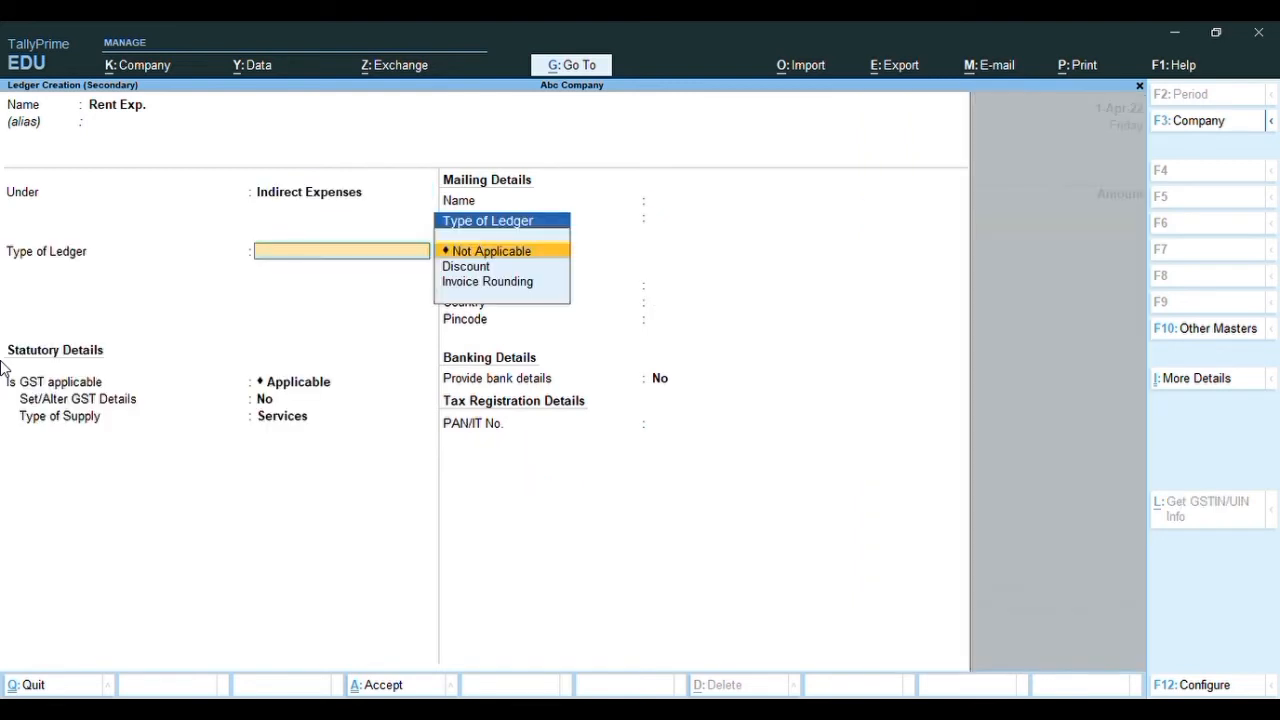
key(Return)
key(Return)
key(Return)
key(Return)
key(Return)
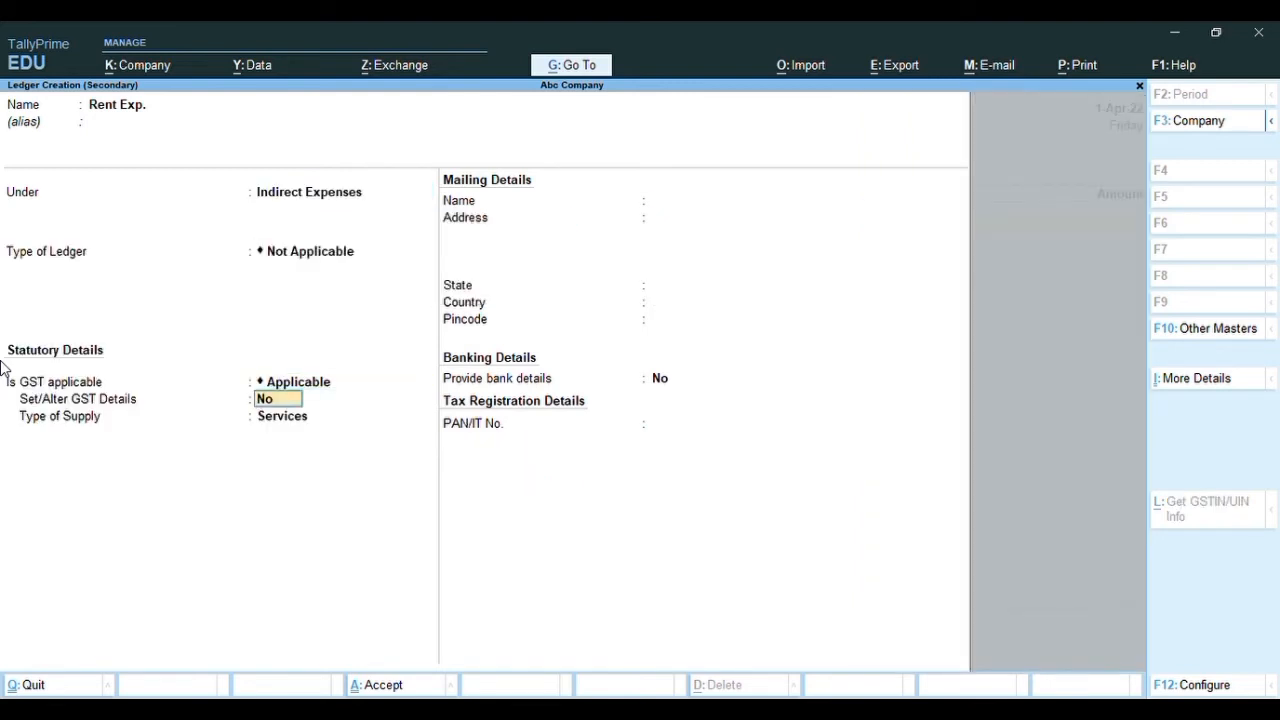
key(Return)
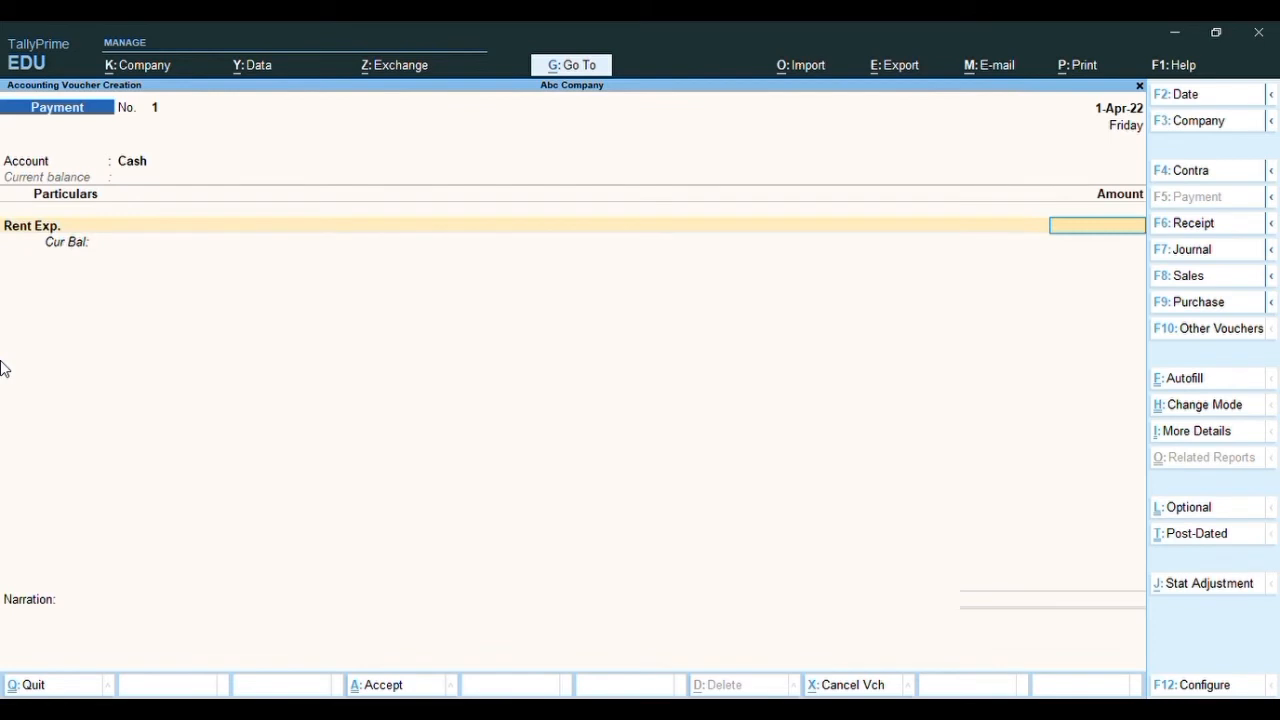
Enter 12000 as the Rent Exp. amount and allocate 4000 of it to the Office cost centre
text(12000)
key(Return)
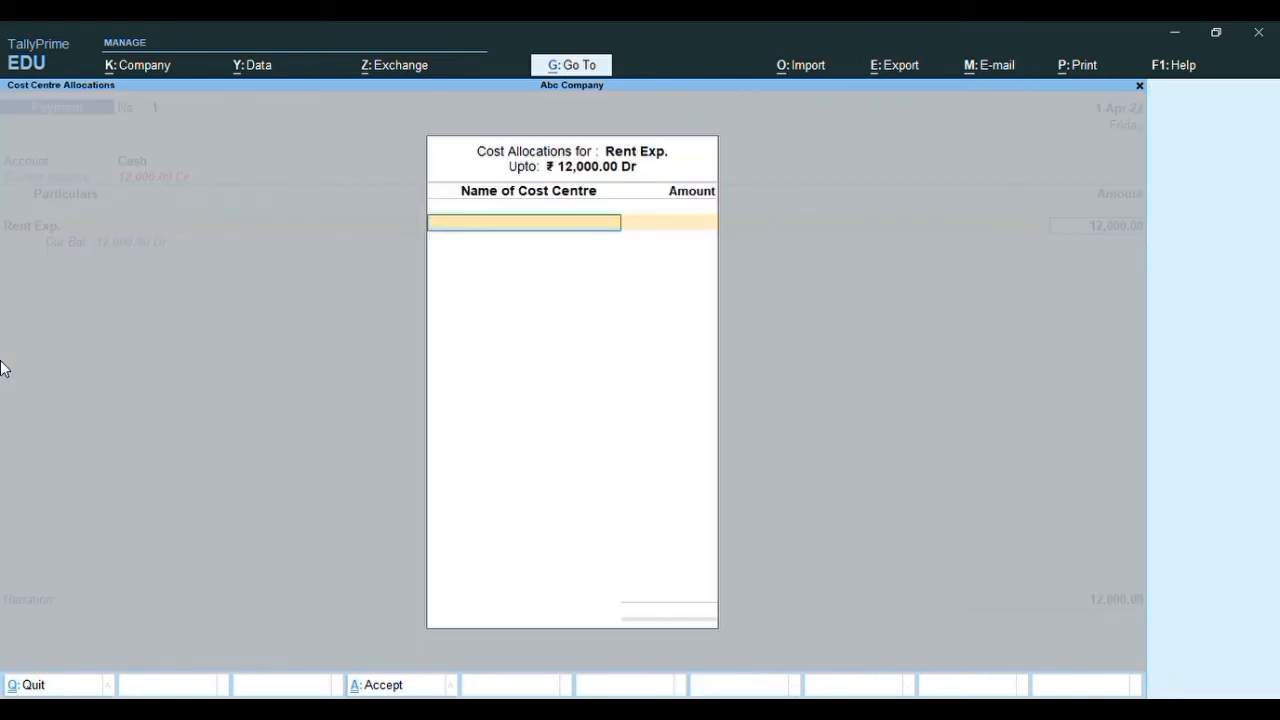
key(Down)
key(Down)
key(Down)
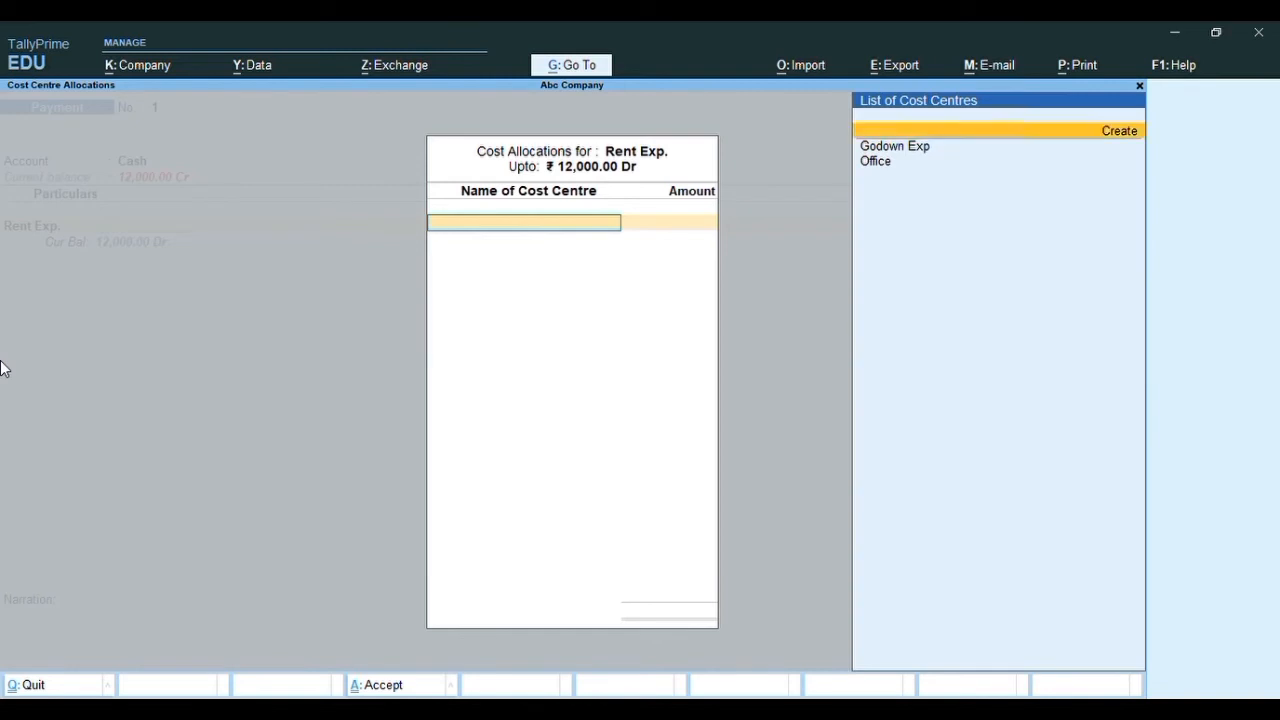
key(Return)
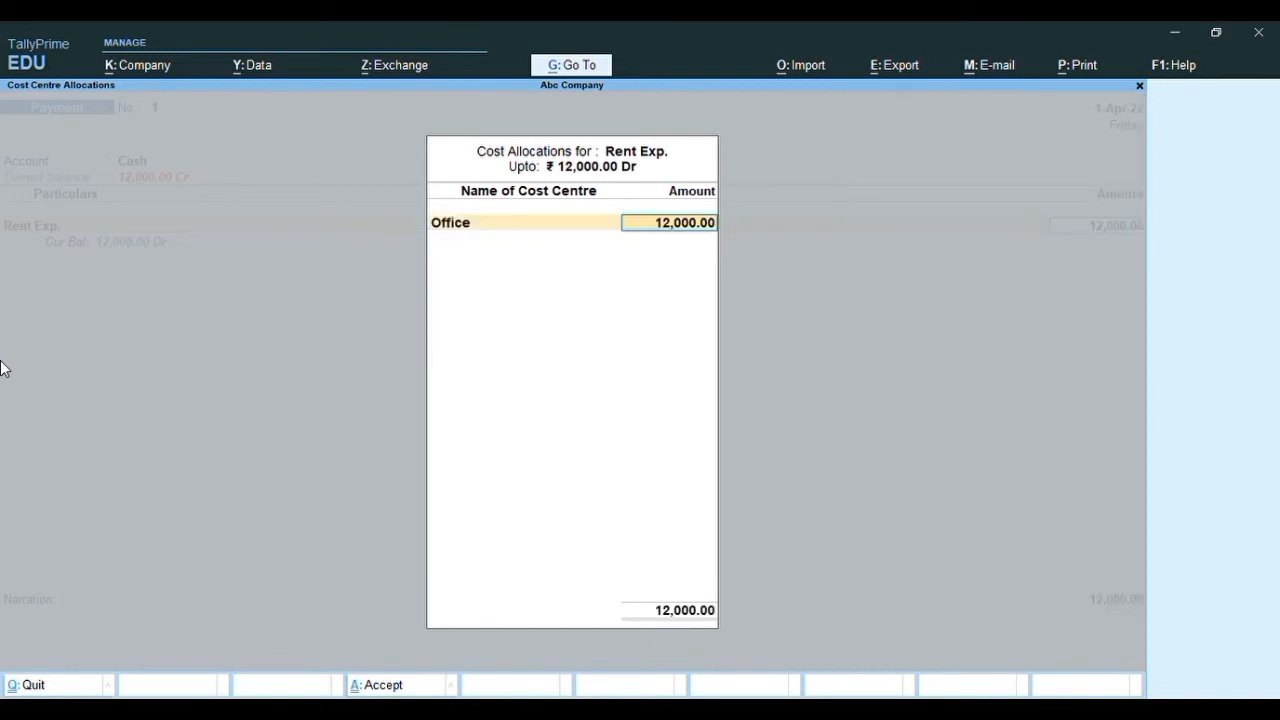
text(4000)
key(Return)
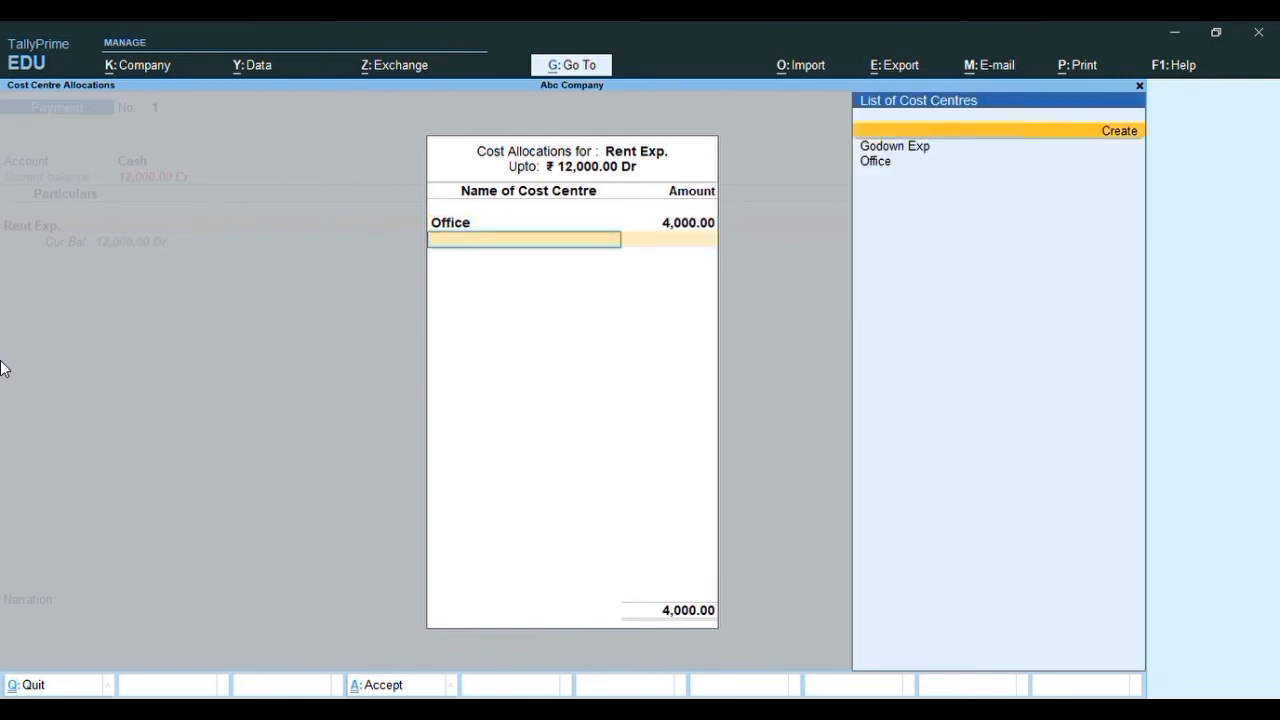
Allocate the remaining 8,000 to the Godown Exp cost centre, save the voucher without narration and return to the Gateway of Tally
key(Down)
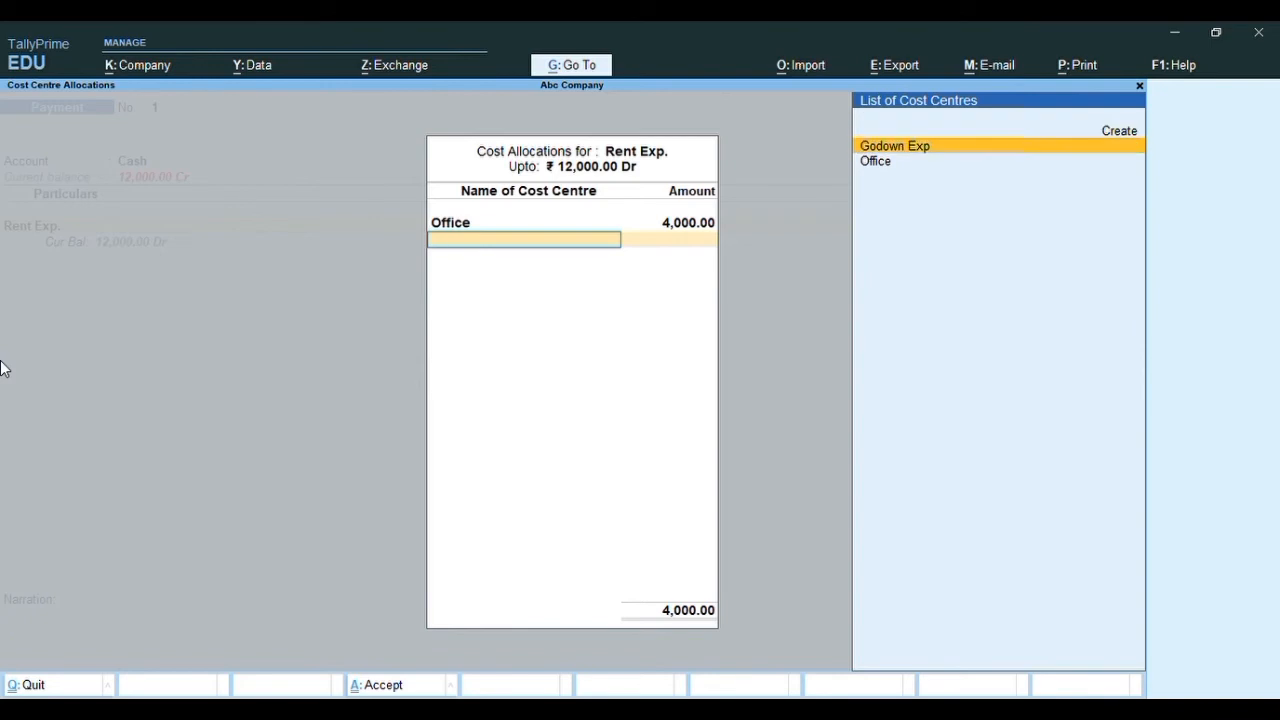
key(Return)
key(Return)
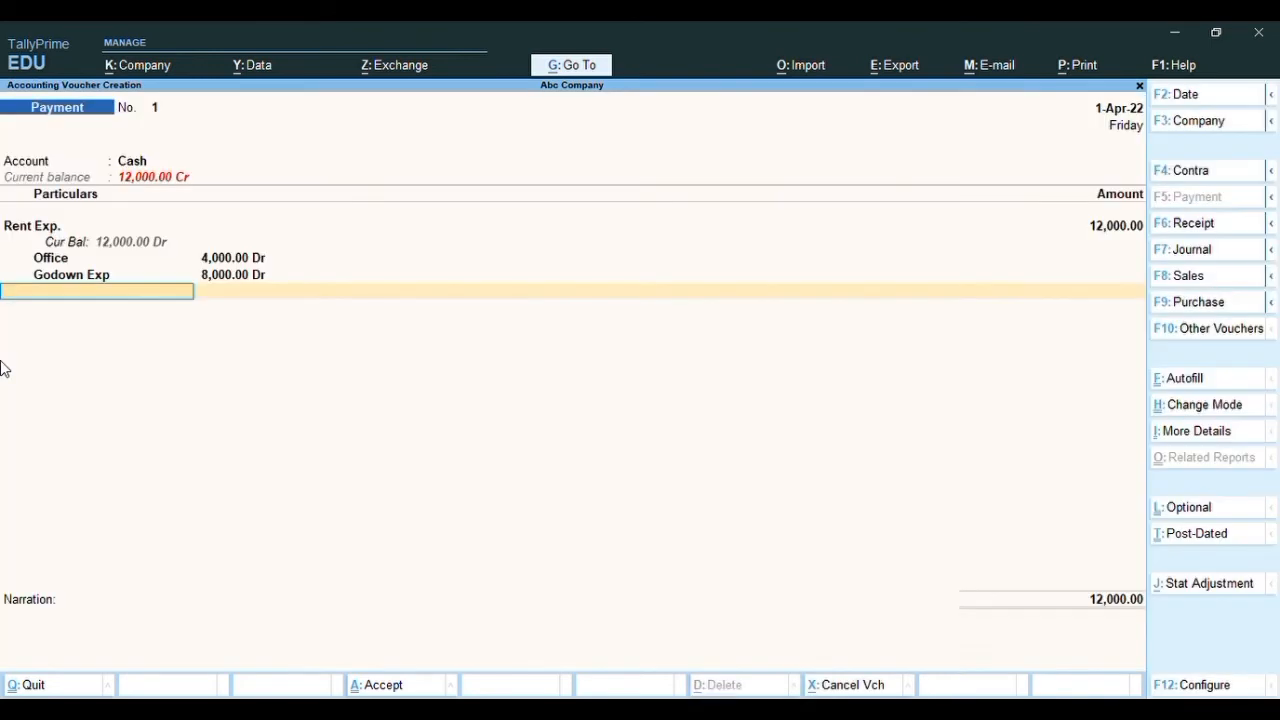
key(Return)
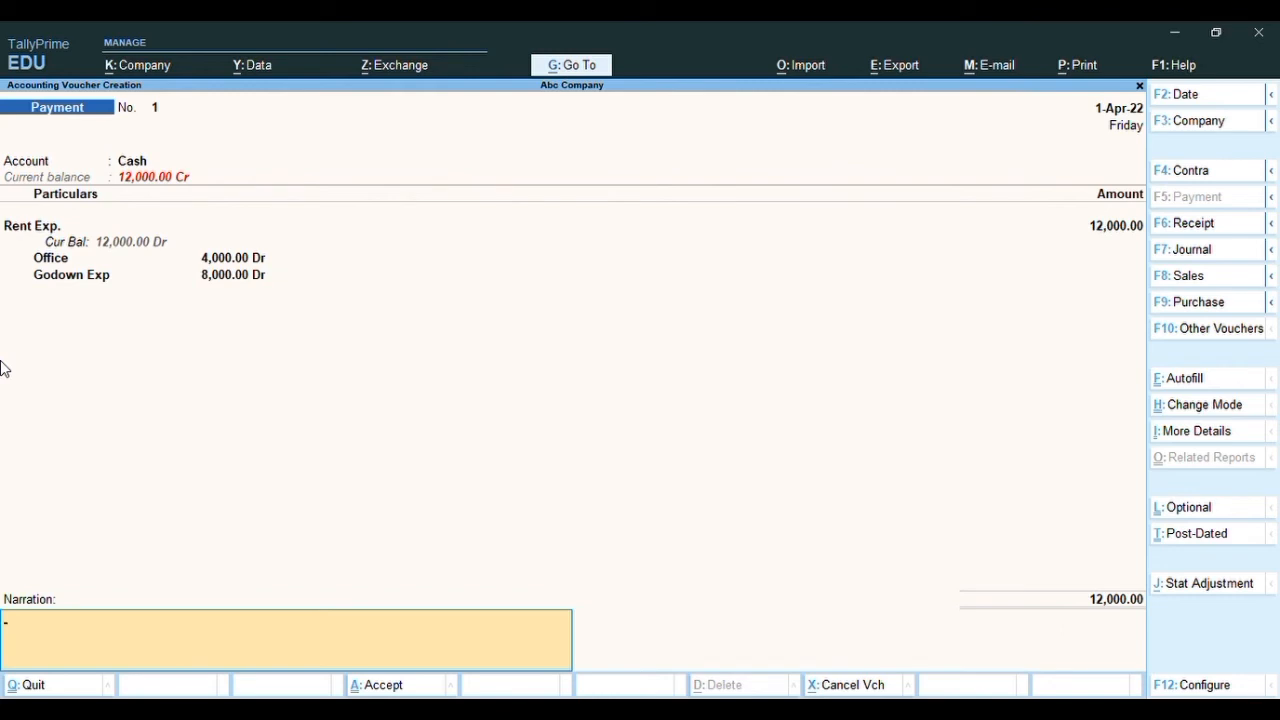
key(Return)
key(y)
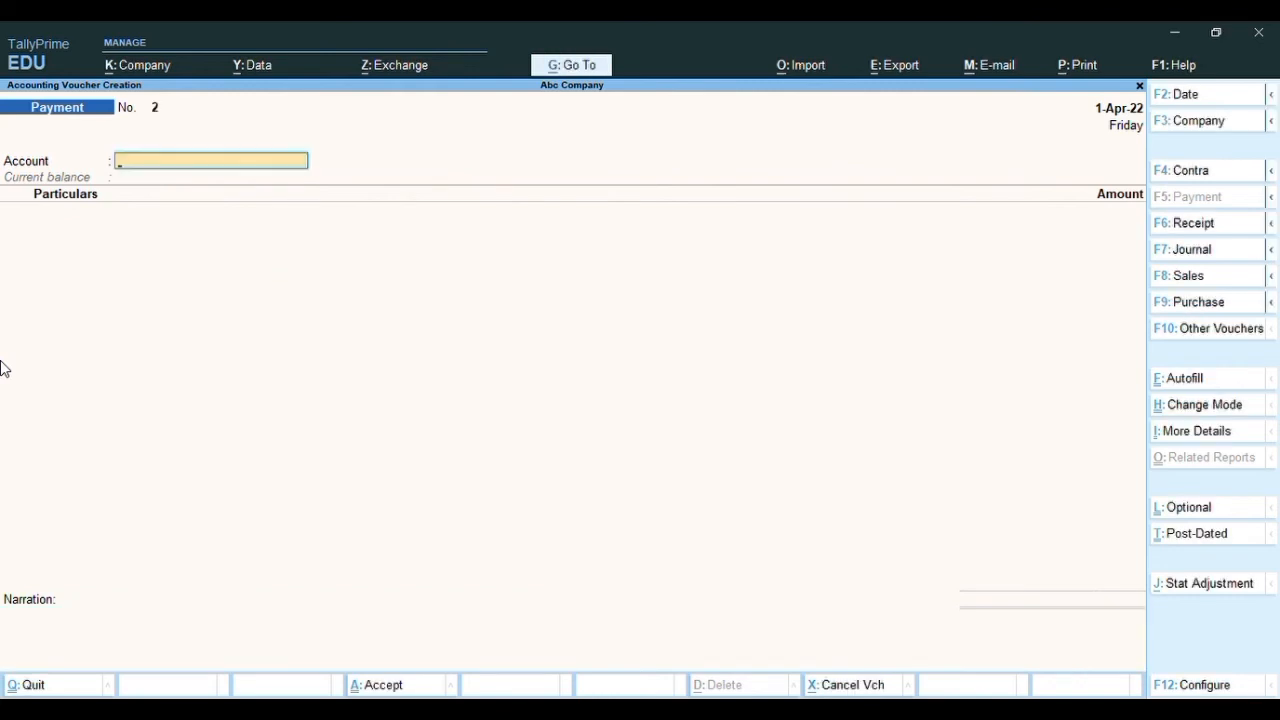
key(Escape)
key(y)
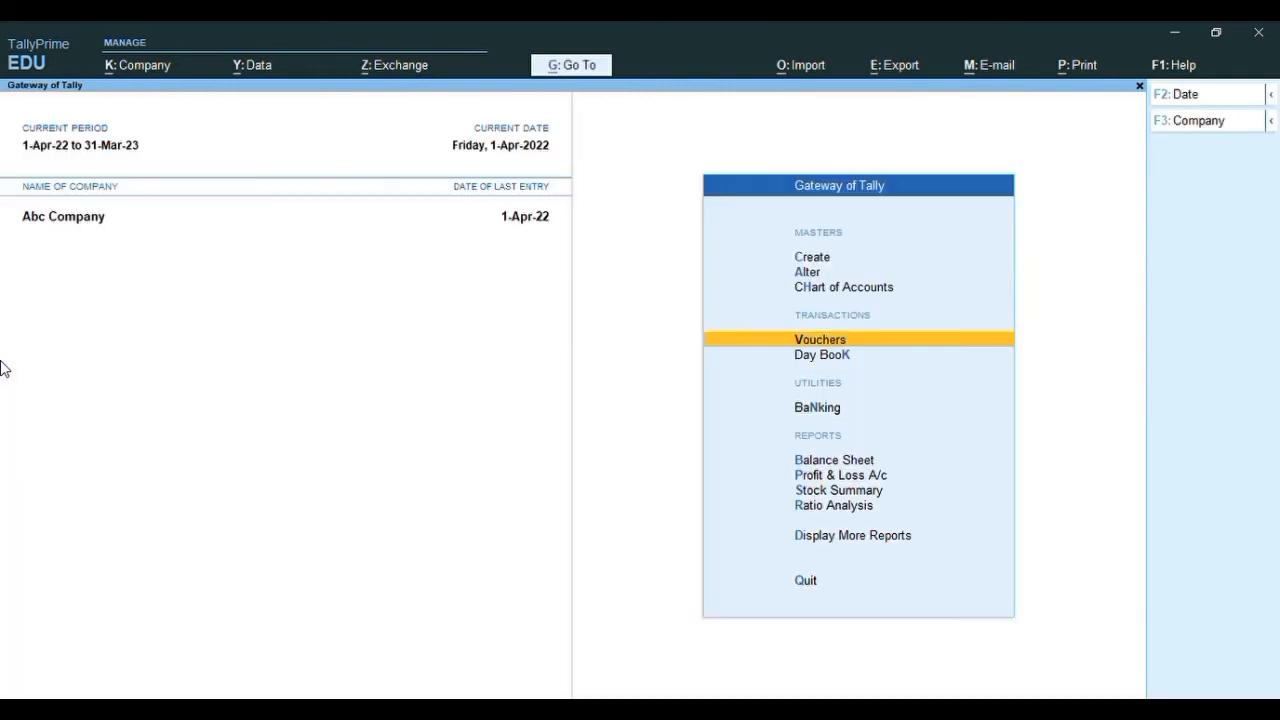
View the Profit & Loss A/c in detailed form to check the ledgers under Indirect Expenses
key(p)
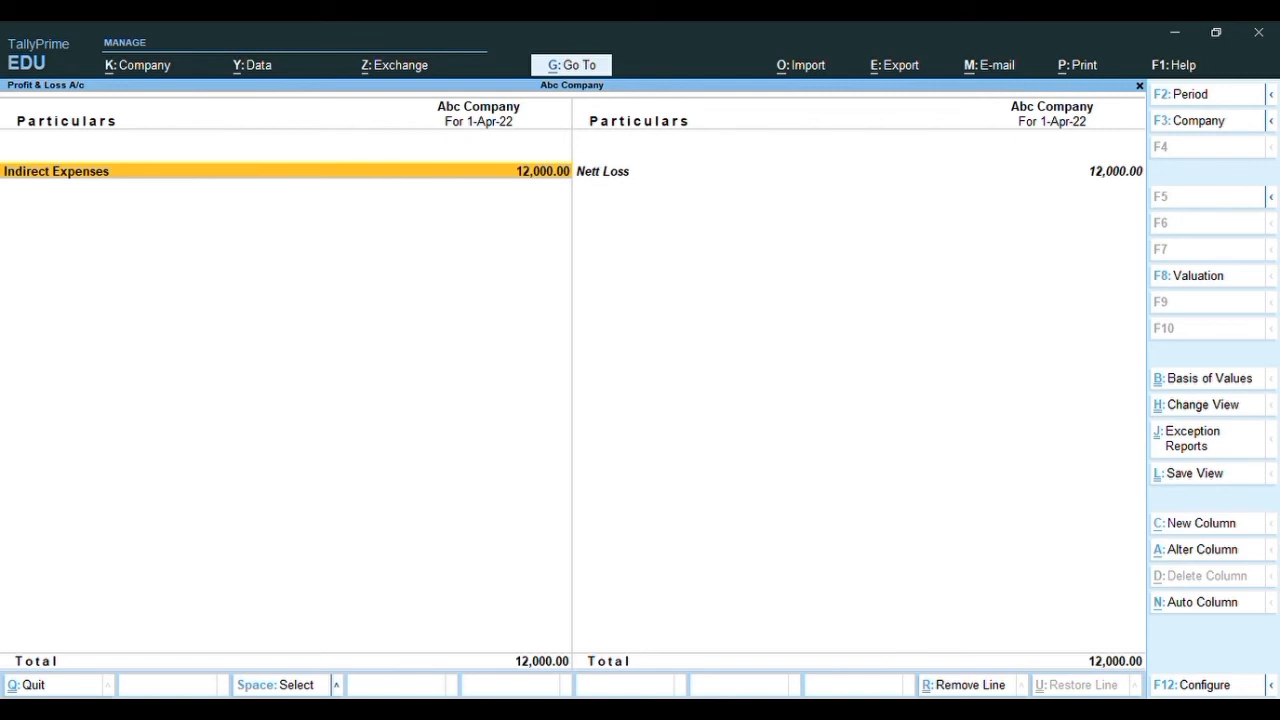
key(alt+F5)
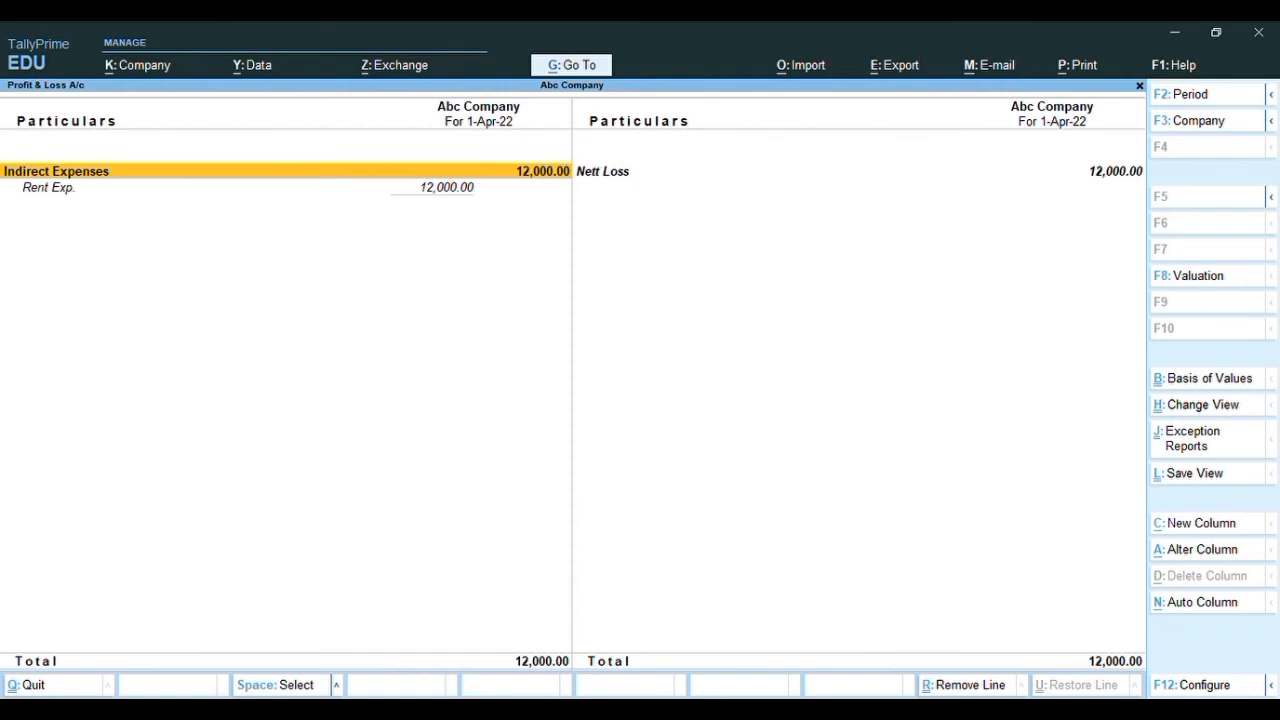
key(Escape)
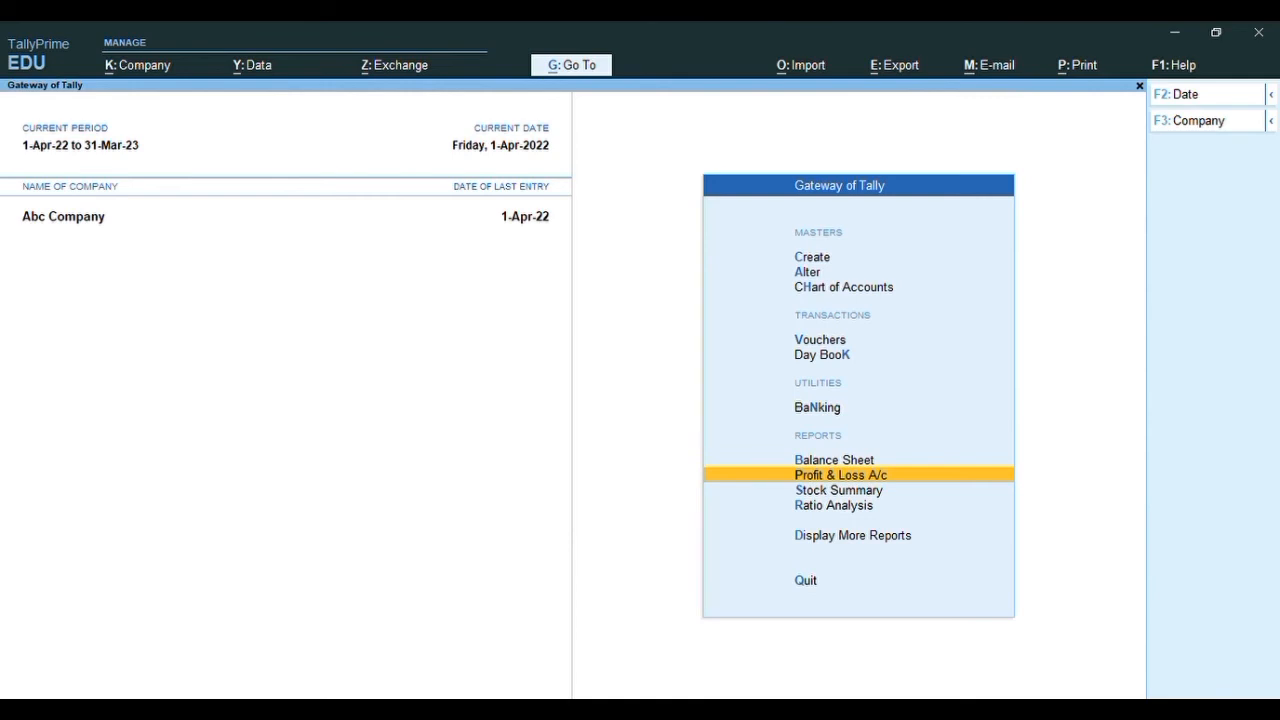
Open the Cost Centres reports within the Statements of Accounts
key(Down)
key(Down)
key(Down)
key(Down)
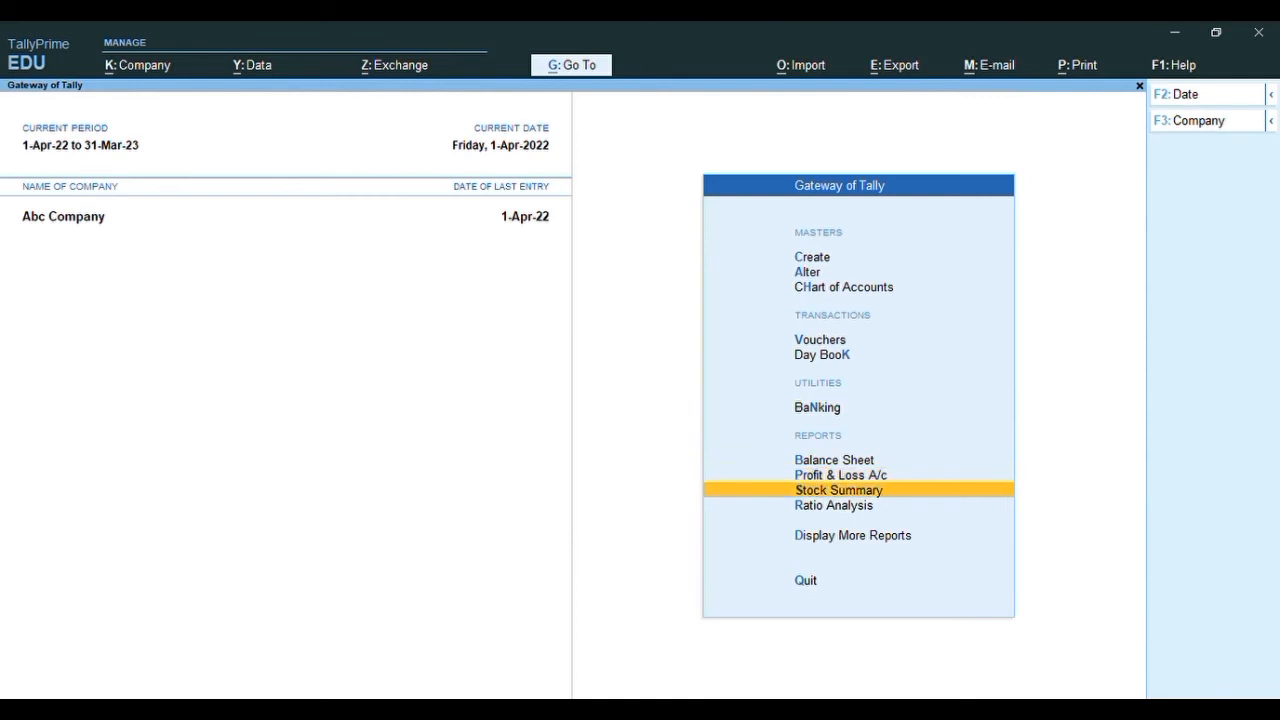
key(Up)
key(Return)
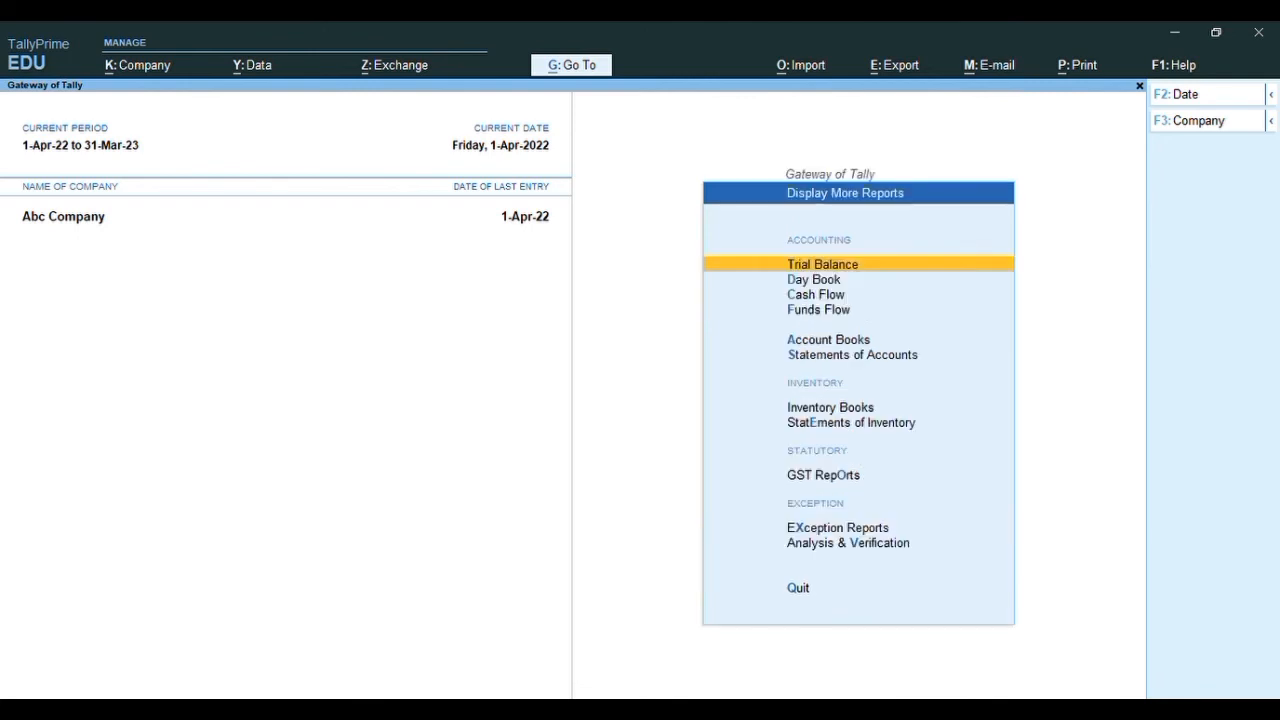
key(Down)
key(Down)
key(Down)
key(Down)
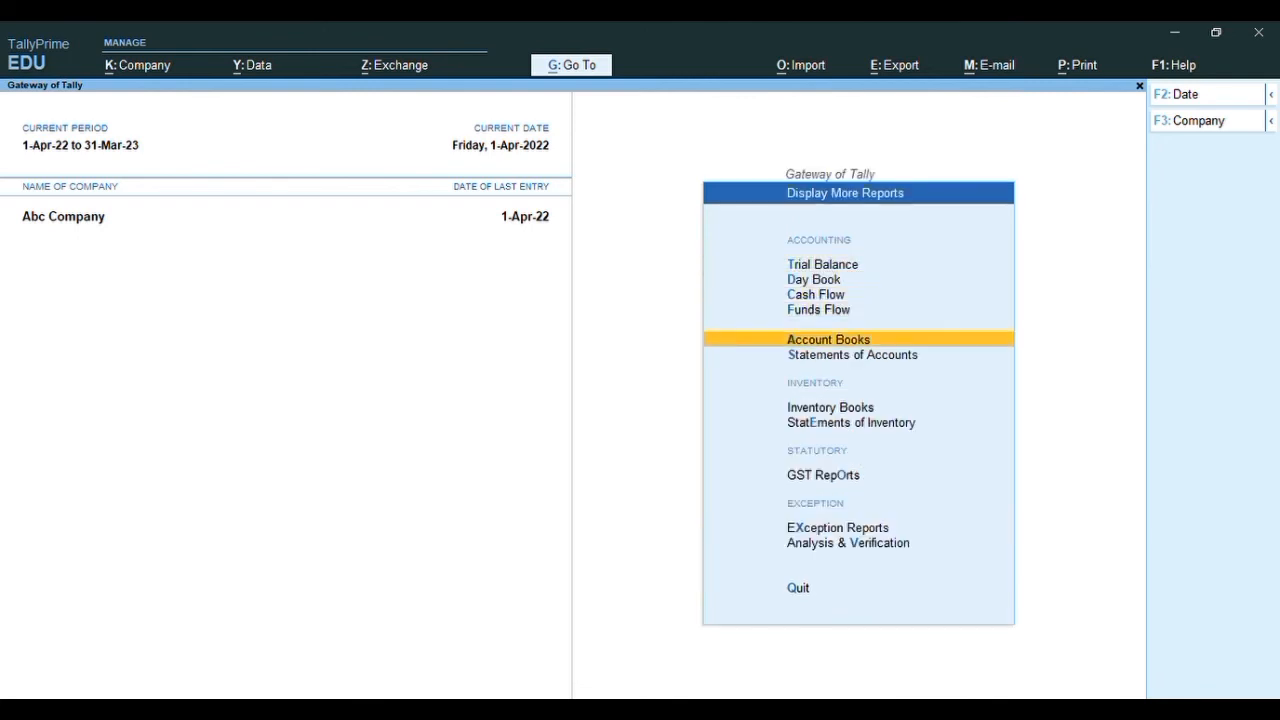
key(Down)
key(Return)
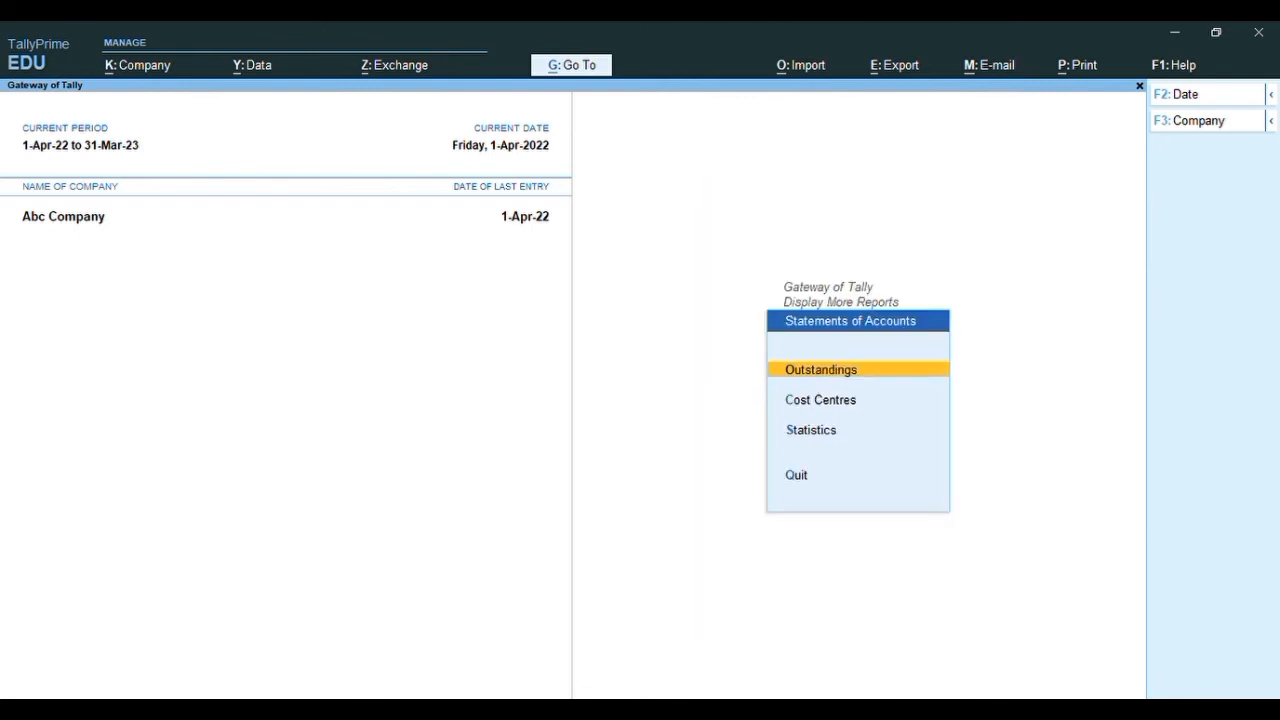
key(Down)
key(Return)
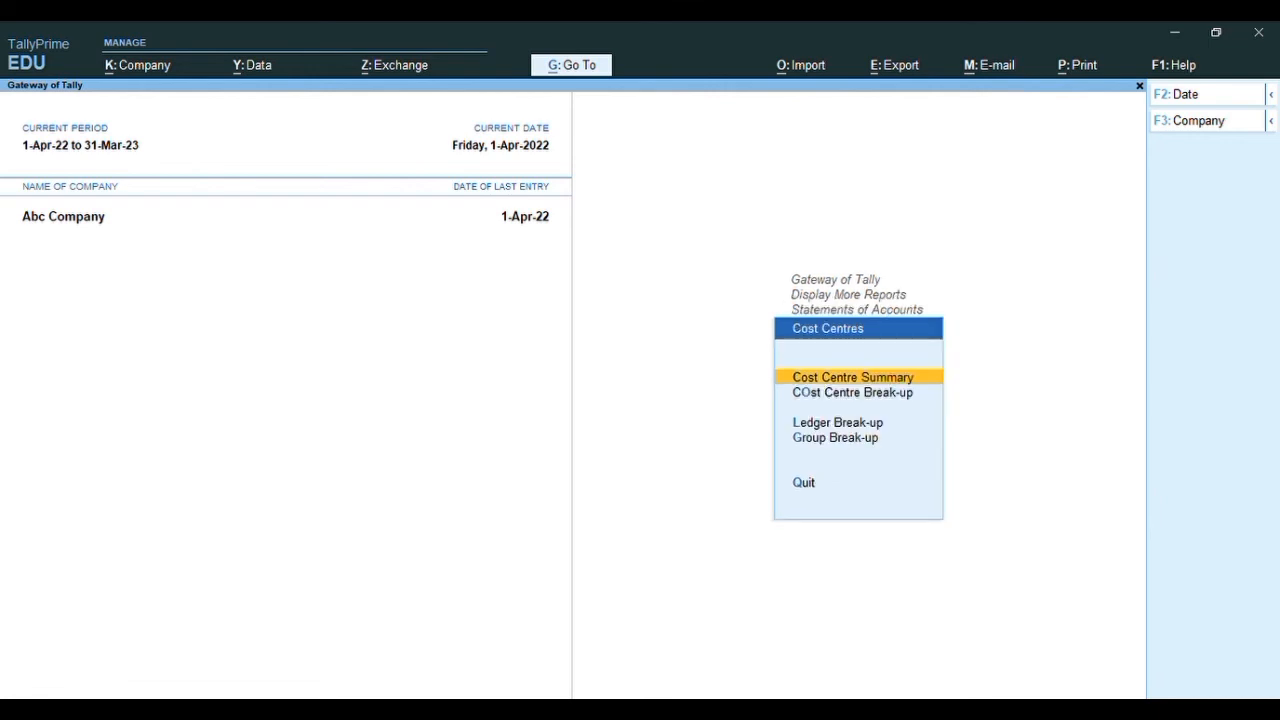
View the Cost Centre Summary to check the amounts under Godown Exp and Office, and close the report
key(Return)
key(Down)
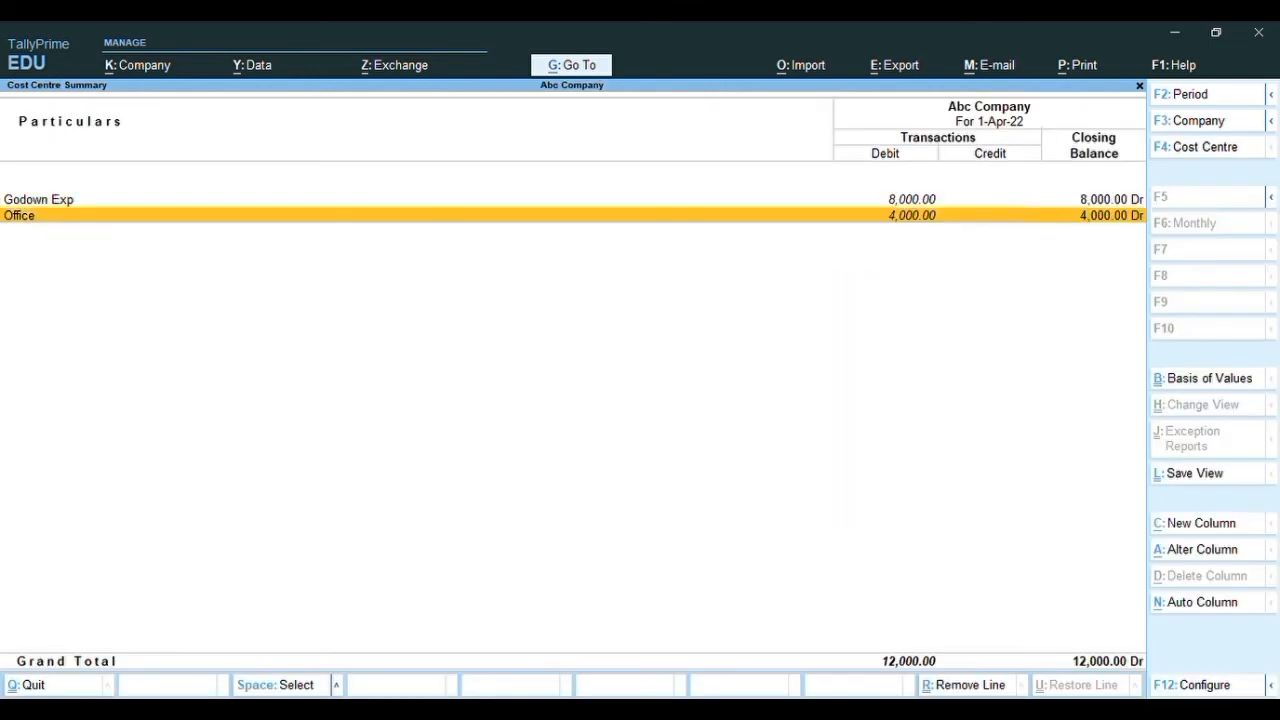
key(Up)
key(Down)
key(Up)
key(Down)
key(Escape)
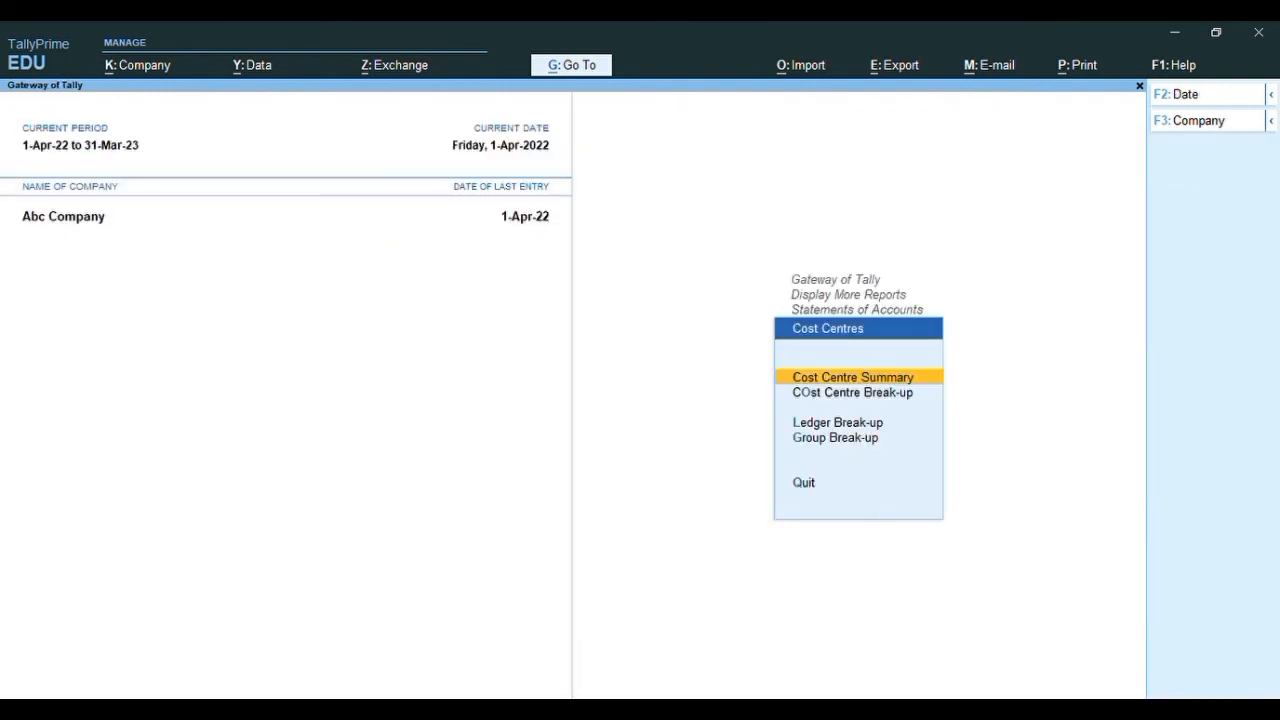
View the Cost Centre Break-up for Godown Exp and return to the Gateway of Tally
key(Down)
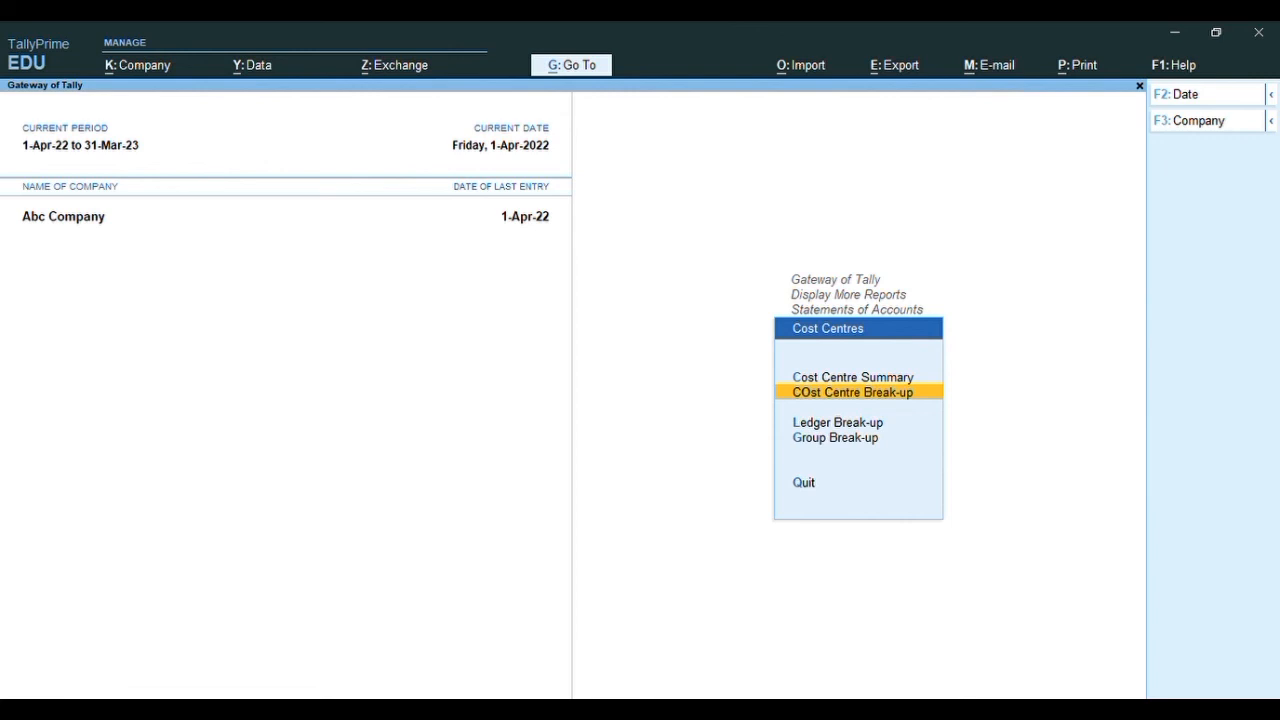
key(Return)
key(Down)
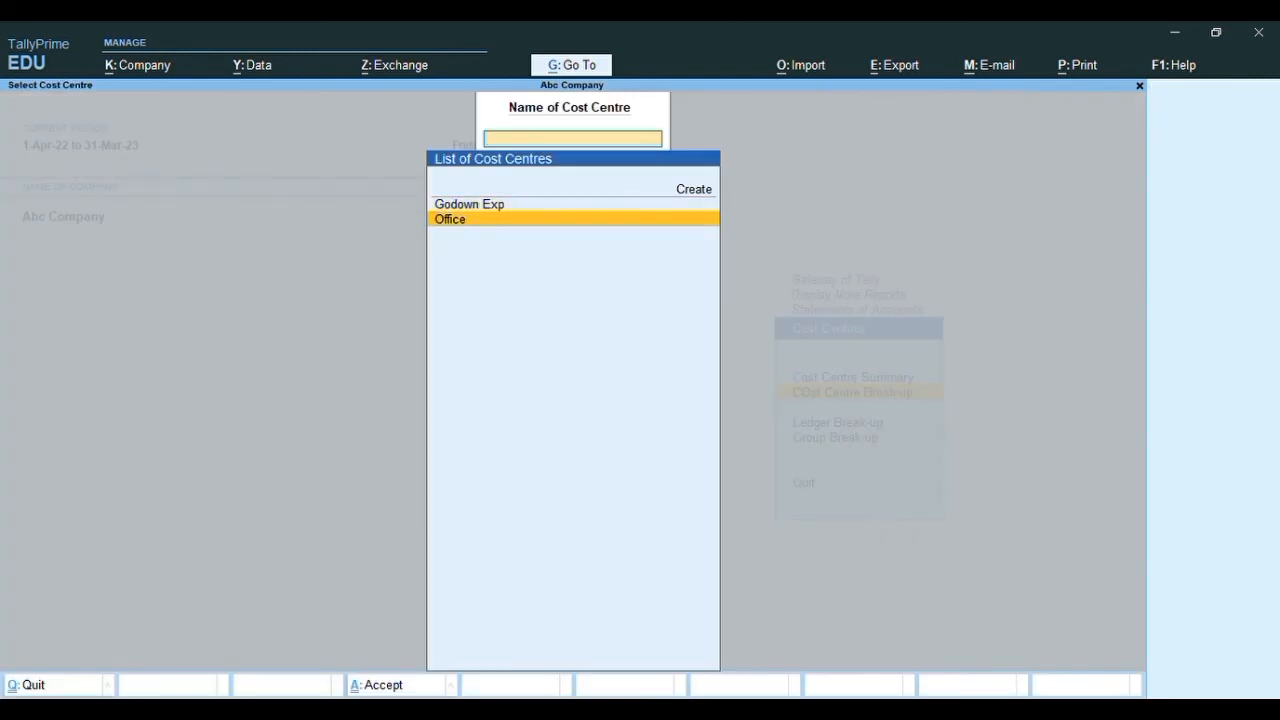
key(Up)
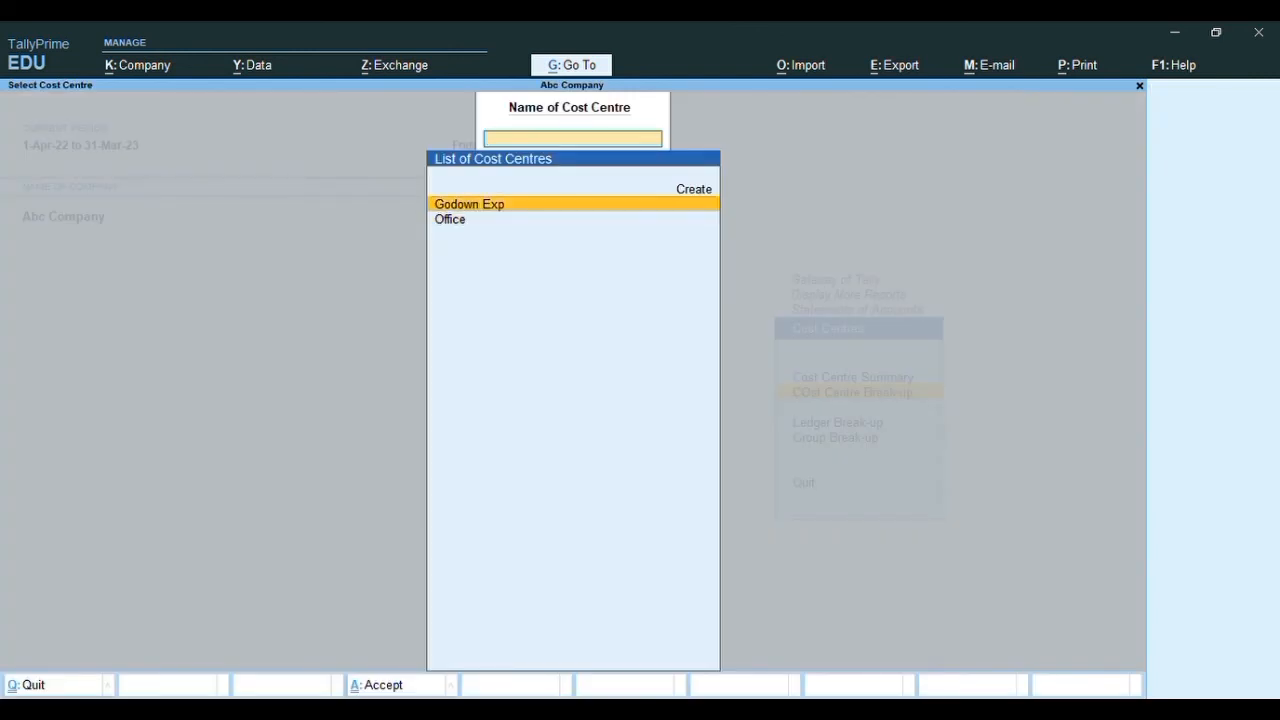
key(Return)
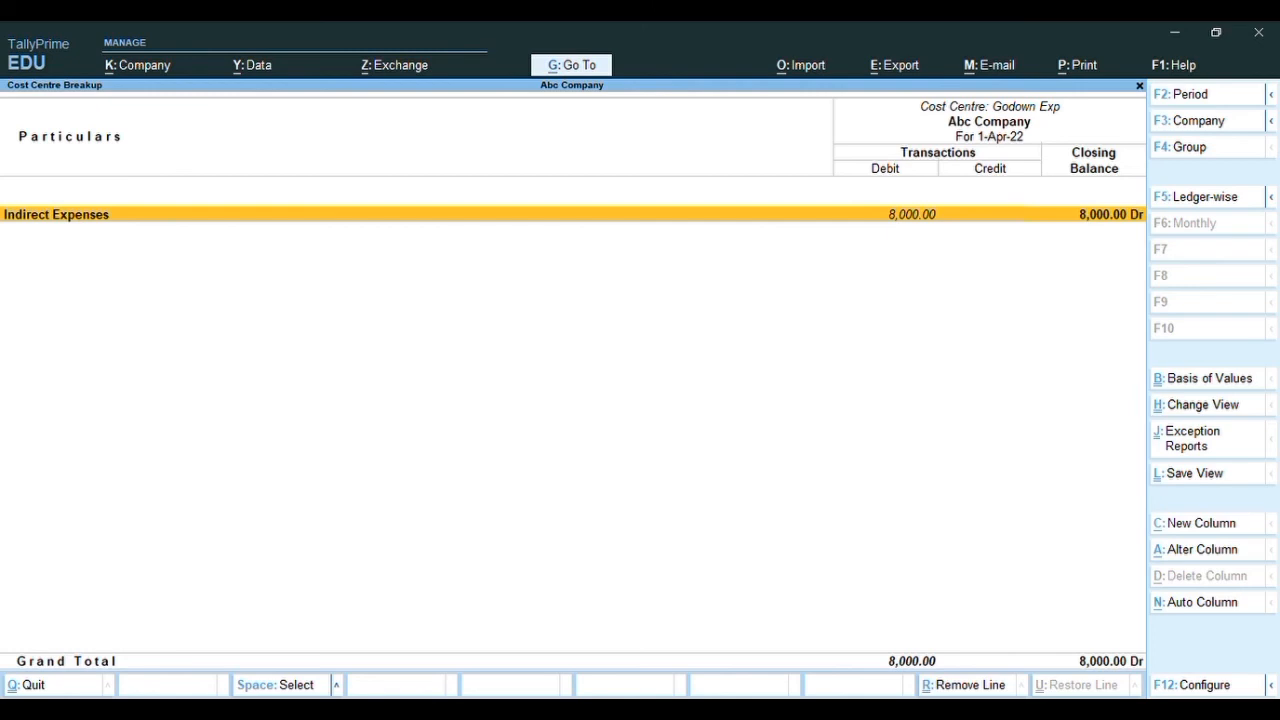
key(Escape)
key(Escape)
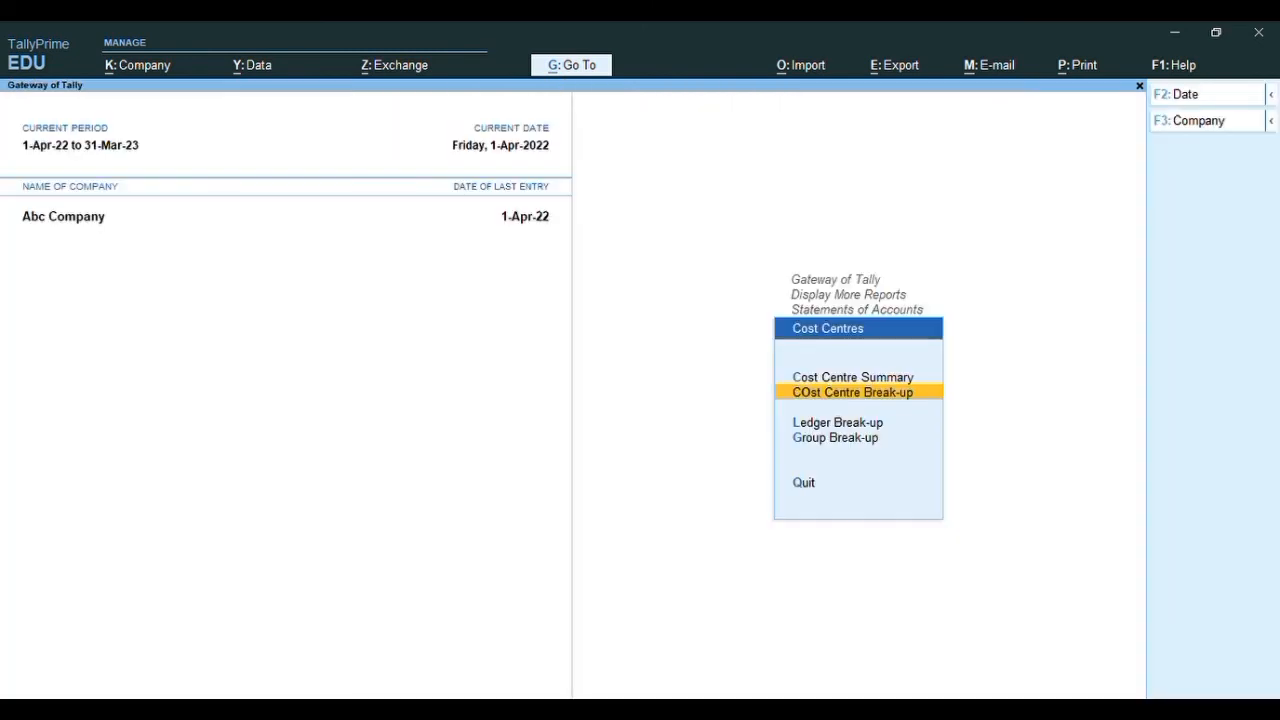
key(Down)
key(Down)
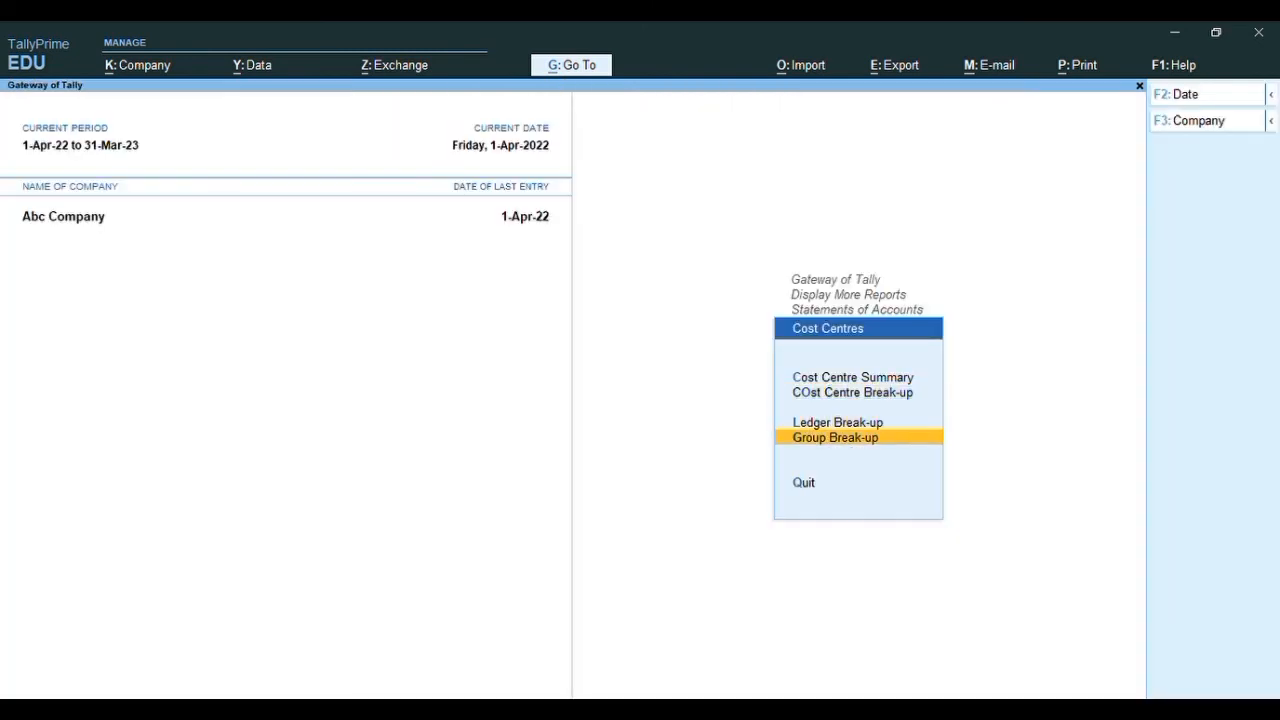
key(Escape)
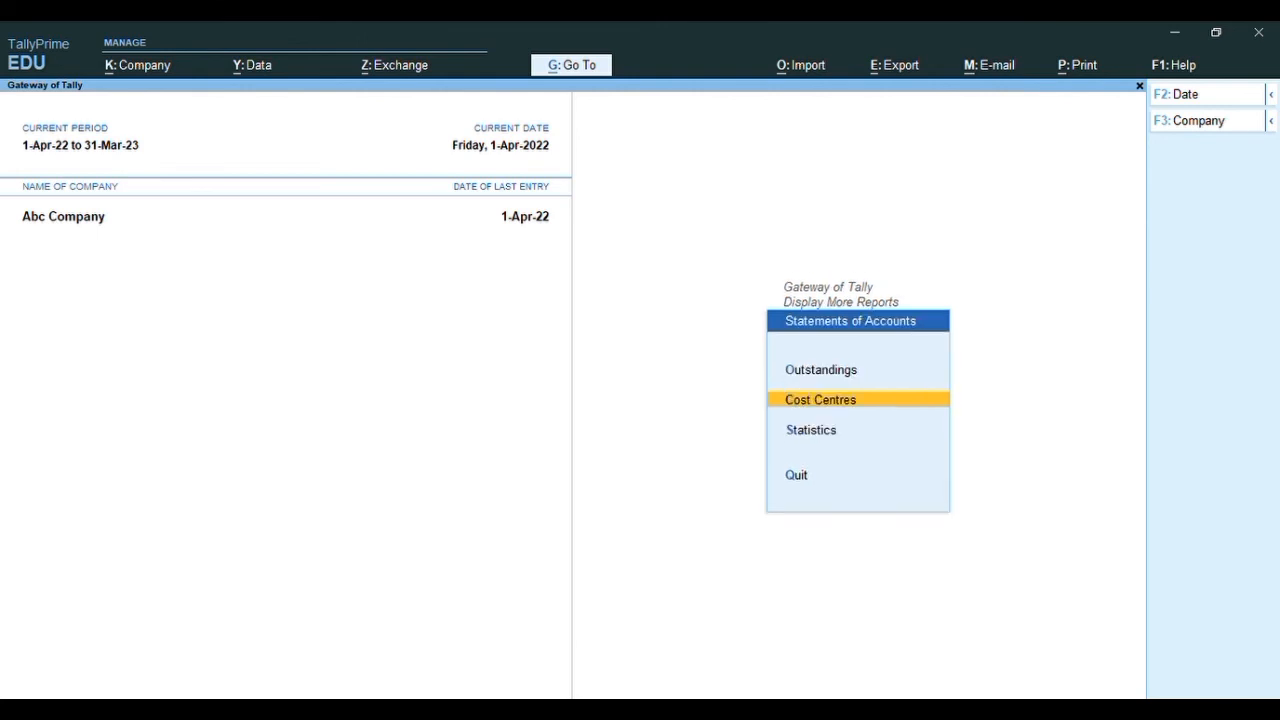
key(Escape)
key(Escape)
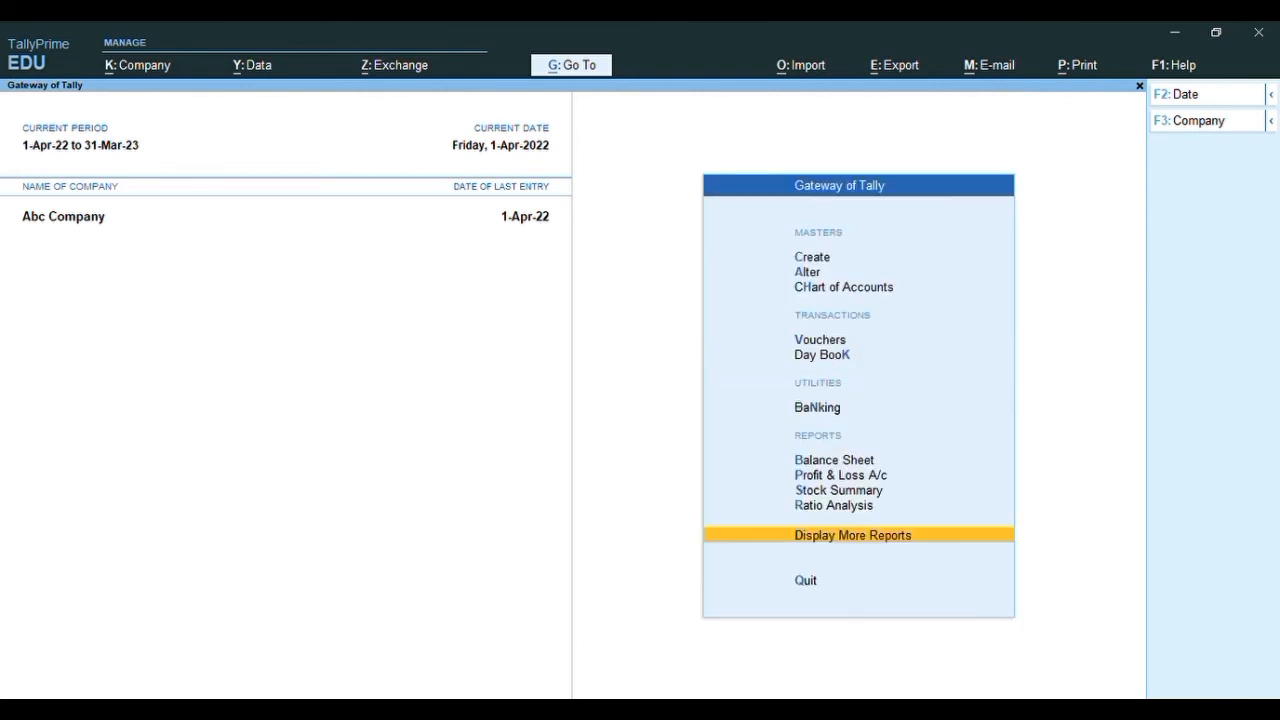